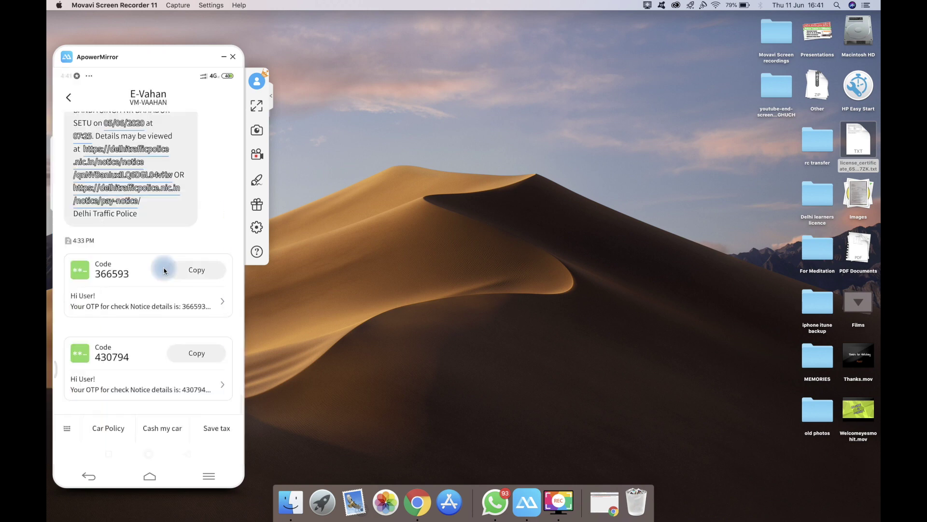
Step: Scroll the mirrored Messages thread to the E-Vahan over-speed SMS with its delhitrafficpolice links
{"action": "scroll", "coordinate": [164, 271], "scroll_direction": "up", "scroll_amount": 5}
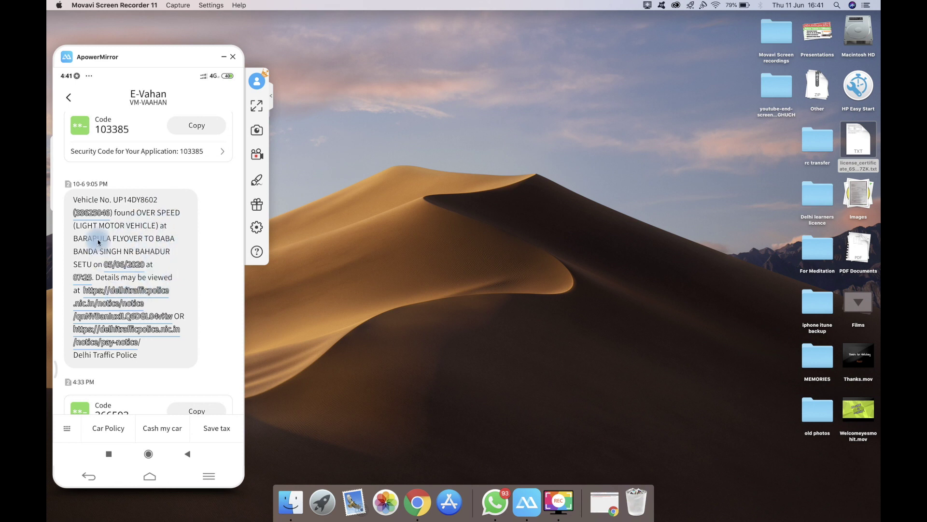
{"action": "scroll", "coordinate": [98, 242], "scroll_direction": "down", "scroll_amount": 1}
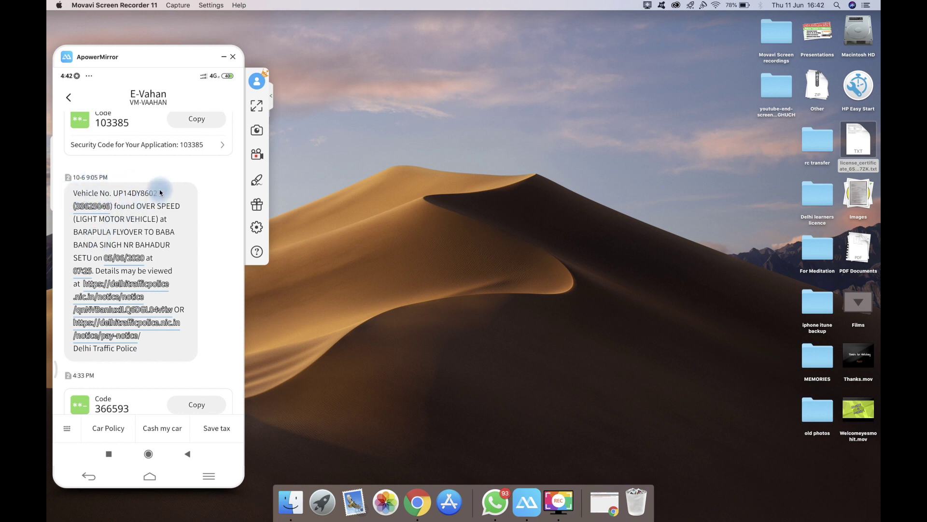
{"action": "left_click", "coordinate": [115, 299]}
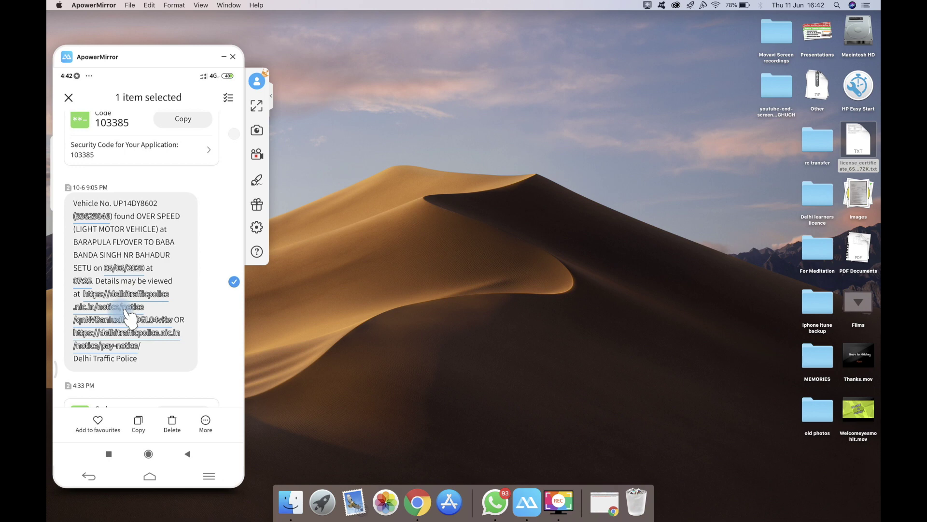
{"action": "left_click", "coordinate": [129, 314]}
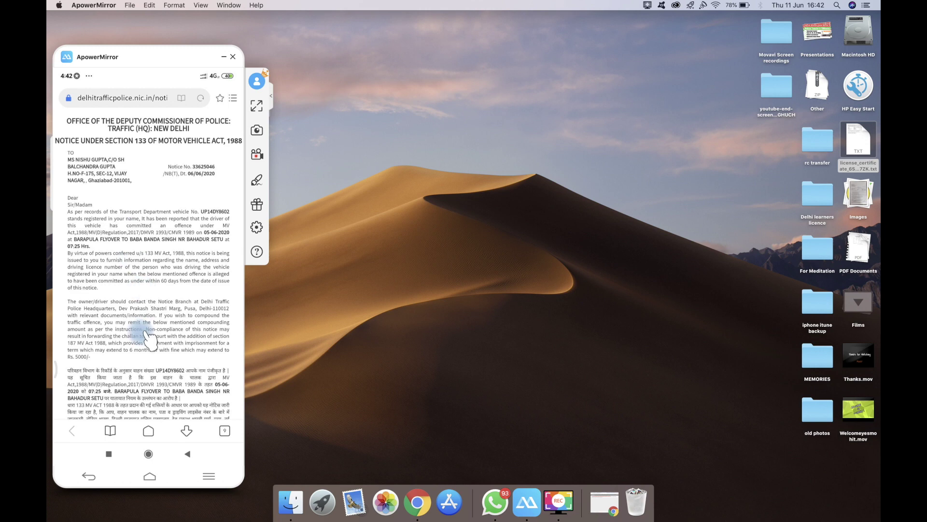
{"action": "scroll", "coordinate": [149, 338], "scroll_direction": "down", "scroll_amount": 5}
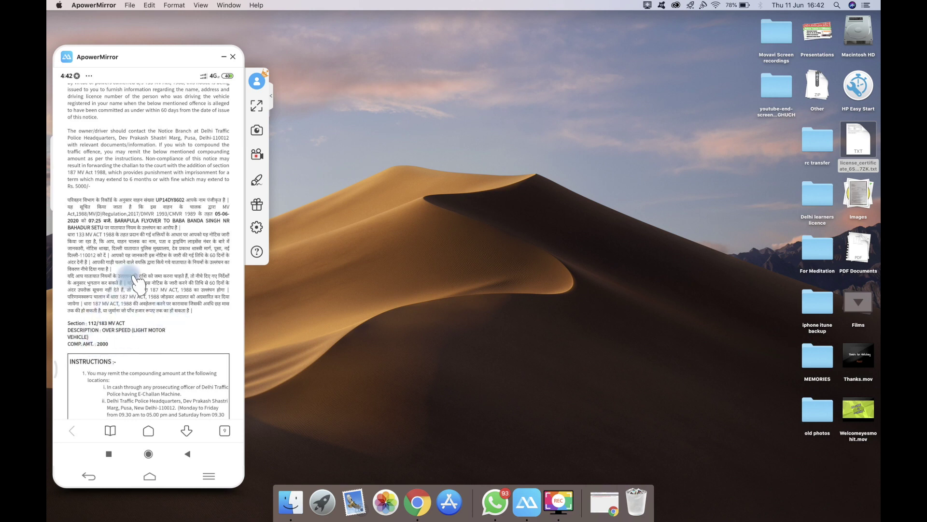
{"action": "scroll", "coordinate": [137, 283], "scroll_direction": "up", "scroll_amount": 5}
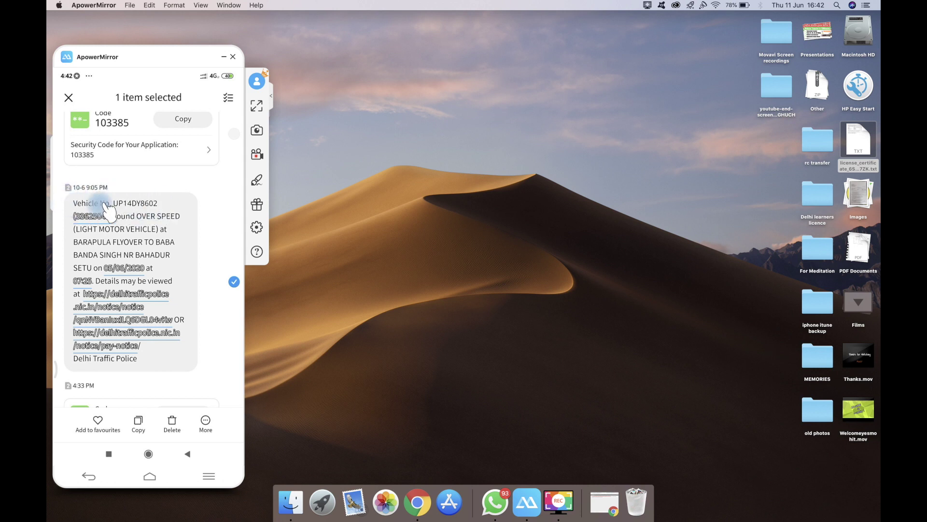
Step: Open the pending-notices page from the SMS link on the phone, then return to the SMS thread
{"action": "scroll", "coordinate": [111, 246], "scroll_direction": "down", "scroll_amount": 1}
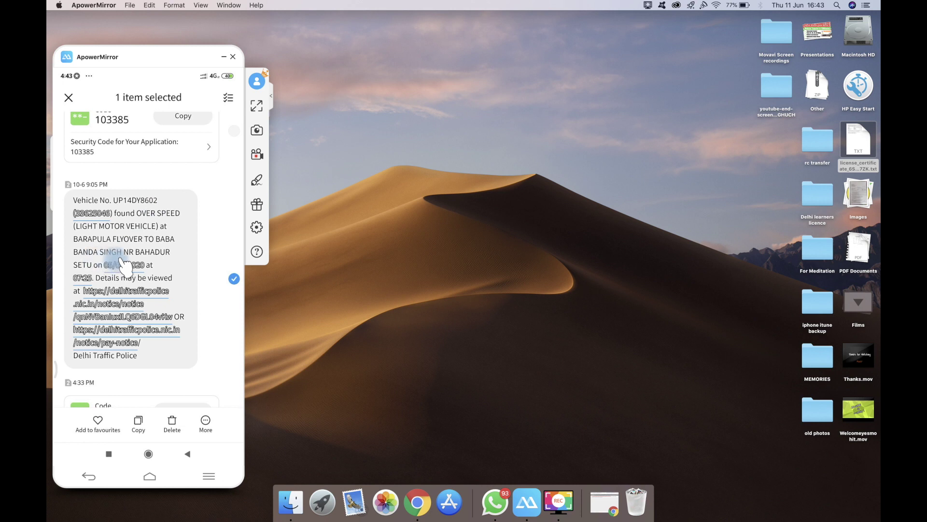
{"action": "scroll", "coordinate": [144, 260], "scroll_direction": "down", "scroll_amount": 1}
{"action": "scroll", "coordinate": [147, 262], "scroll_direction": "down", "scroll_amount": 1}
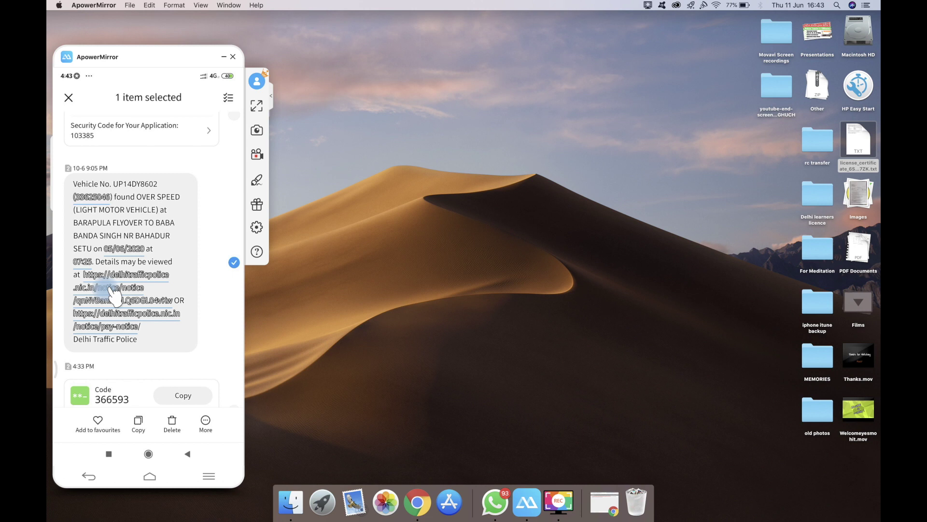
{"action": "left_click", "coordinate": [115, 292]}
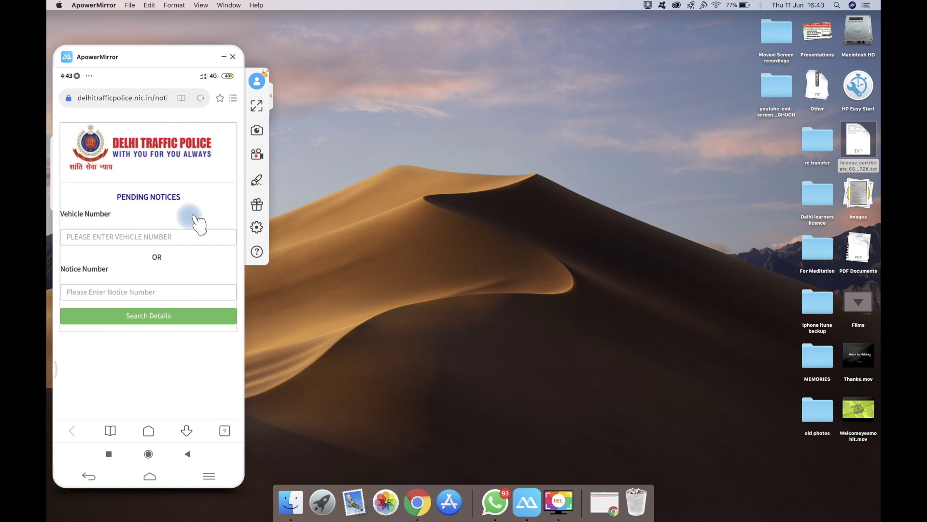
{"action": "right_click", "coordinate": [199, 223]}
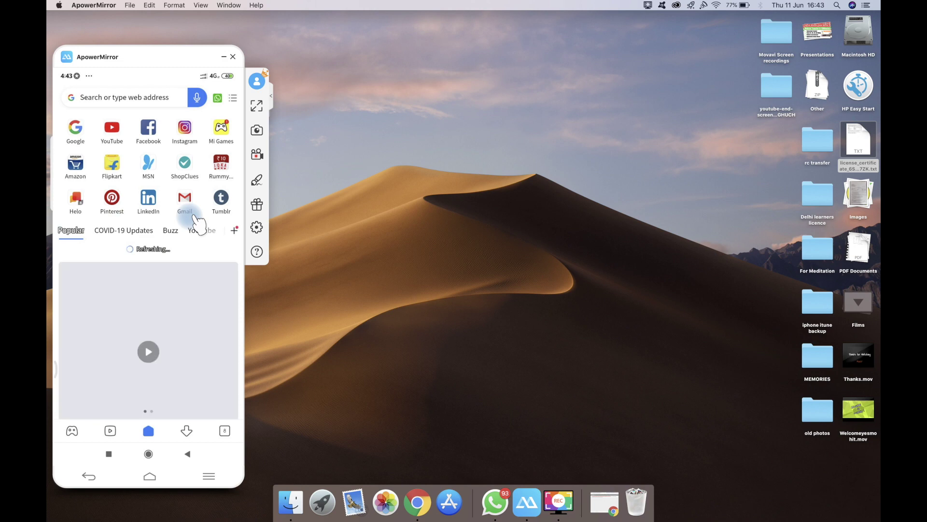
{"action": "right_click", "coordinate": [199, 223]}
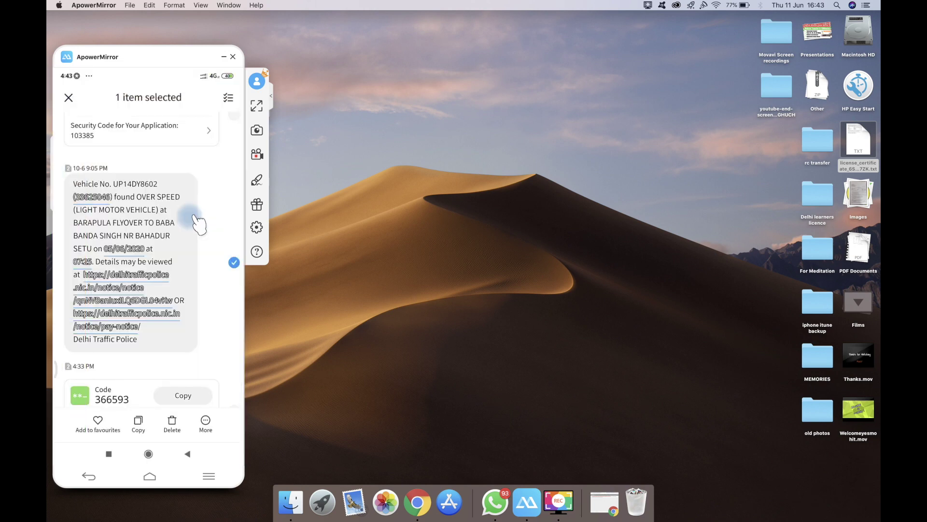
Step: Open the SMS notice link and highlight its compounding amount of 2000
{"action": "left_click", "coordinate": [128, 305]}
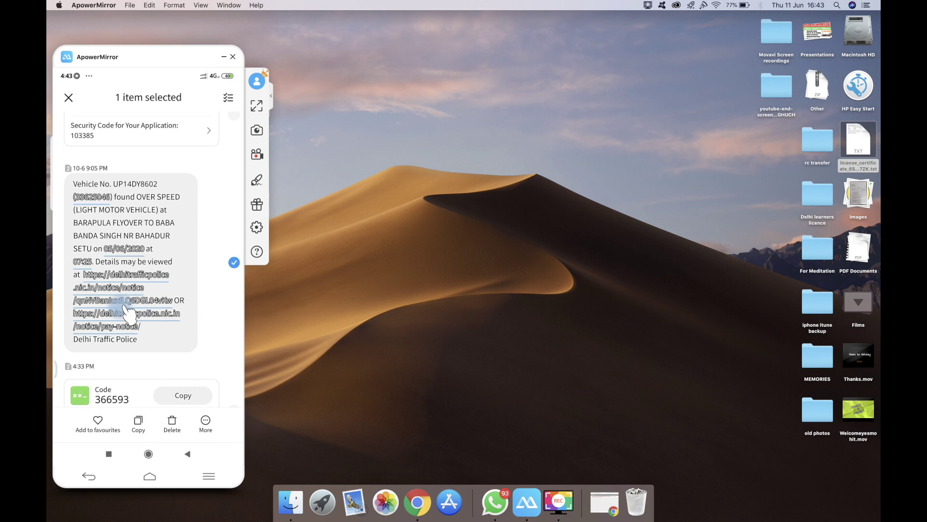
{"action": "scroll", "coordinate": [127, 311], "scroll_direction": "down", "scroll_amount": 3}
{"action": "scroll", "coordinate": [128, 313], "scroll_direction": "up", "scroll_amount": 3}
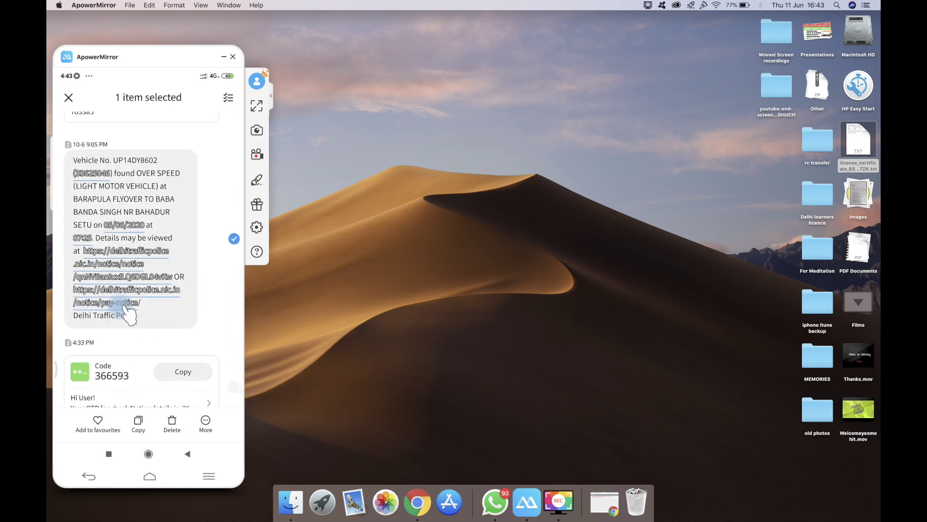
{"action": "left_click", "coordinate": [127, 308]}
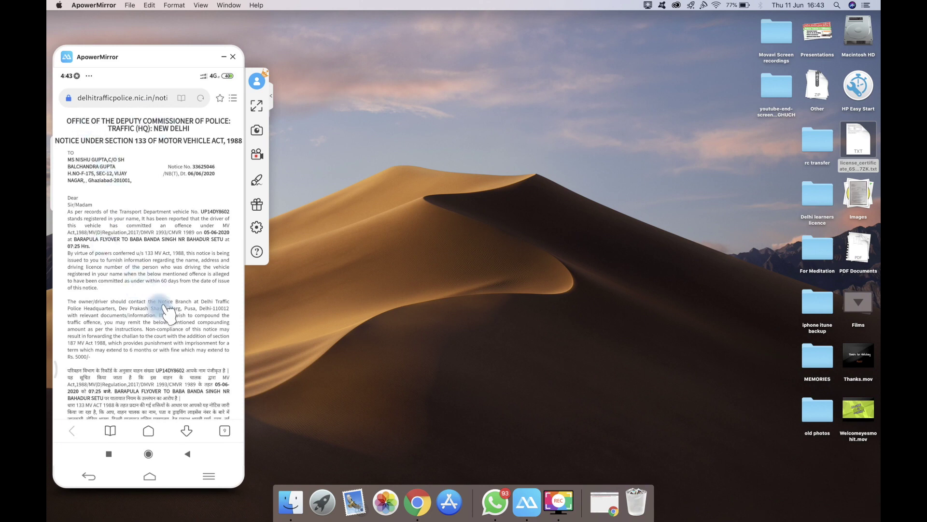
{"action": "scroll", "coordinate": [167, 313], "scroll_direction": "down", "scroll_amount": 5}
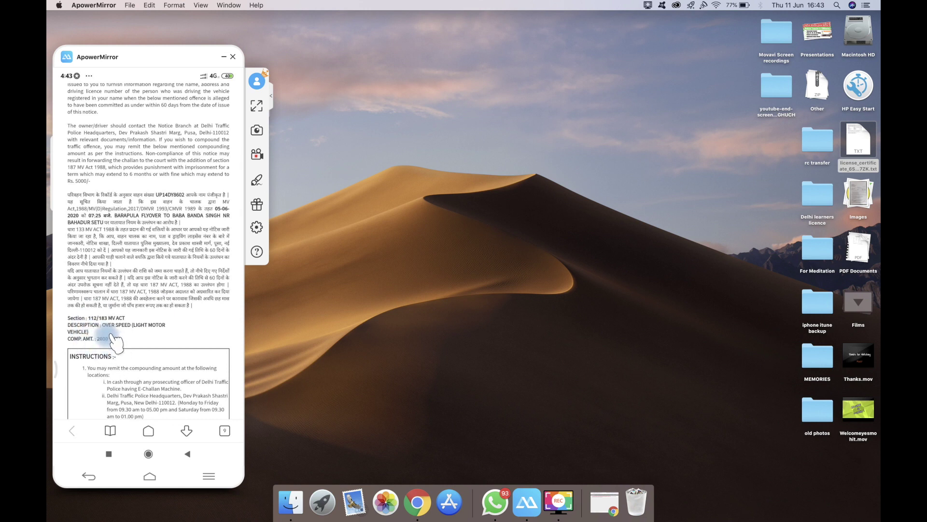
{"action": "left_click_drag", "start_coordinate": [114, 342], "coordinate": [109, 342]}
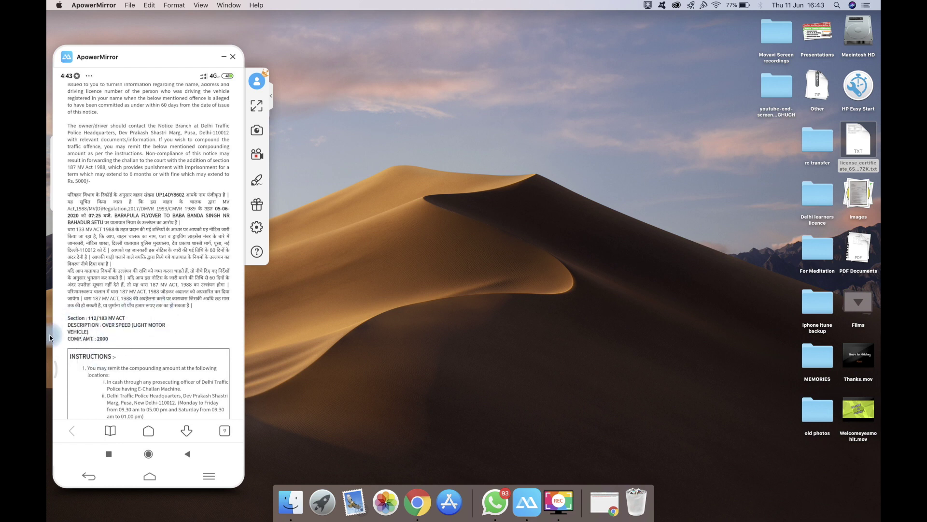
{"action": "scroll", "coordinate": [64, 329], "scroll_direction": "down", "scroll_amount": 2}
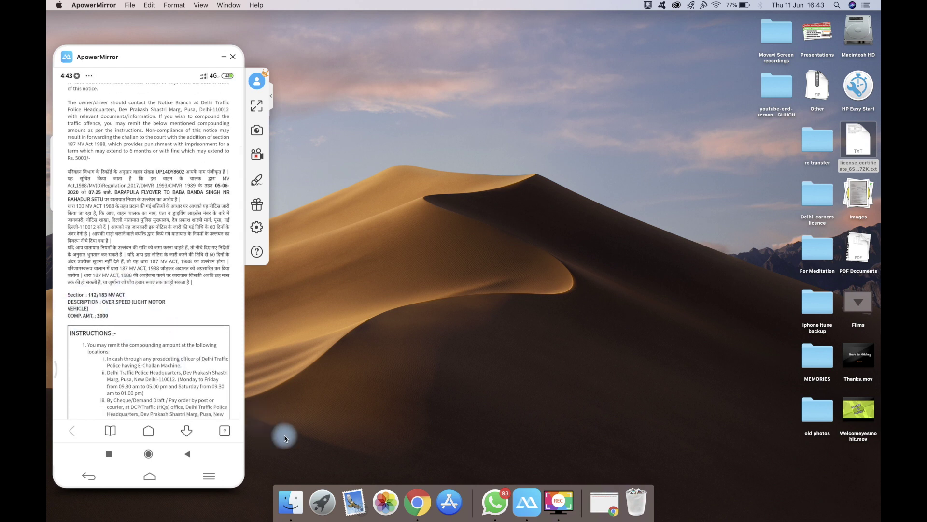
{"action": "left_click", "coordinate": [427, 502]}
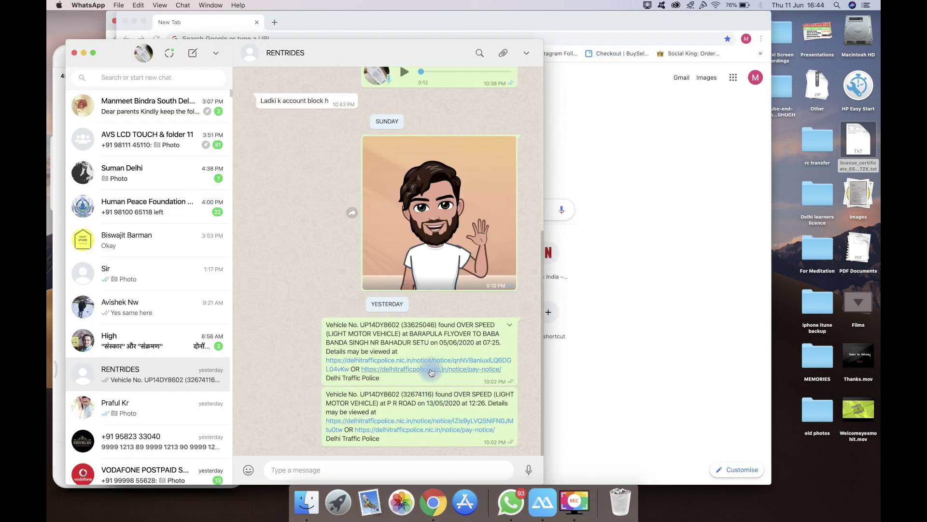
Step: Open the shared message's notice link without printing, then its pay-notice link from WhatsApp
{"action": "left_click", "coordinate": [428, 369]}
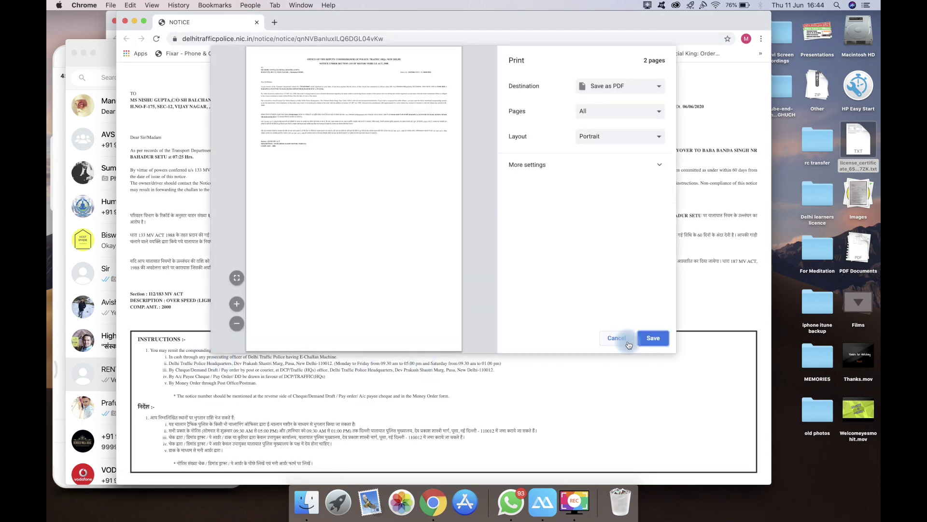
{"action": "left_click", "coordinate": [620, 341]}
{"action": "scroll", "coordinate": [477, 244], "scroll_direction": "down", "scroll_amount": 2}
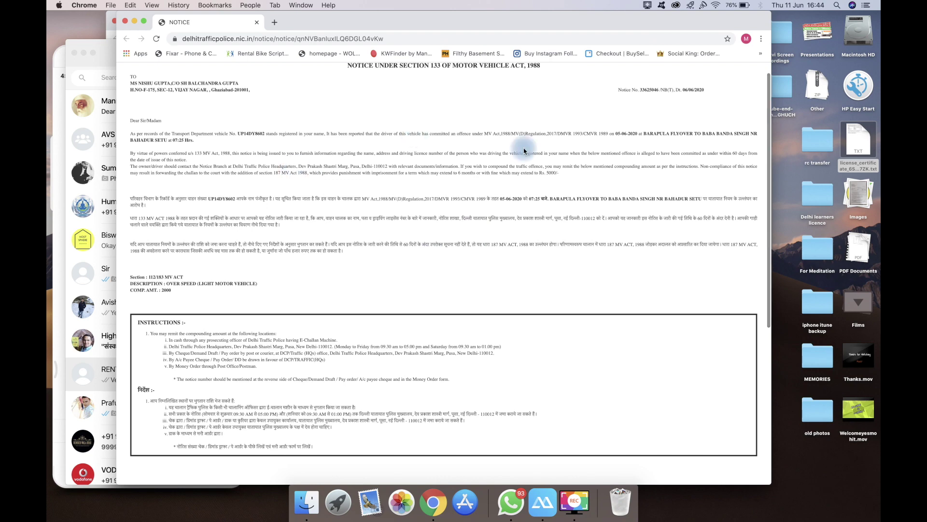
{"action": "left_click", "coordinate": [511, 503]}
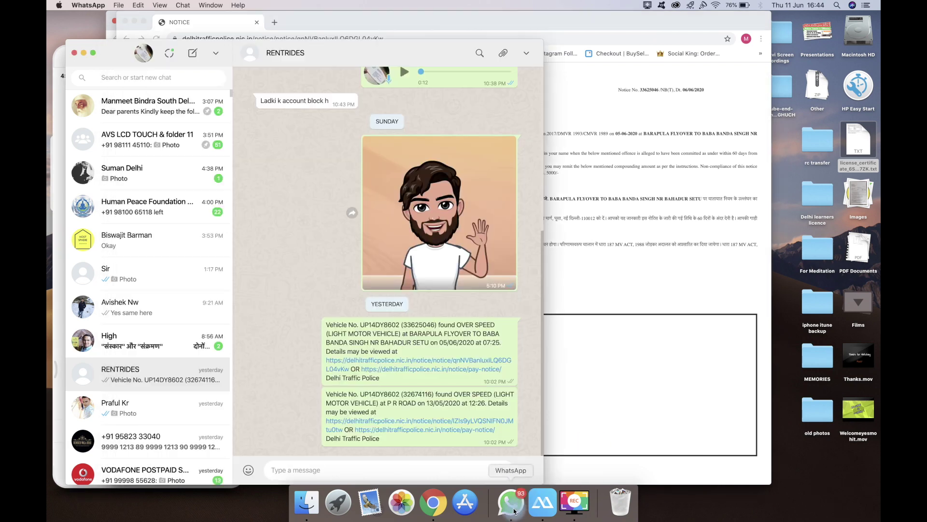
{"action": "left_click", "coordinate": [430, 375]}
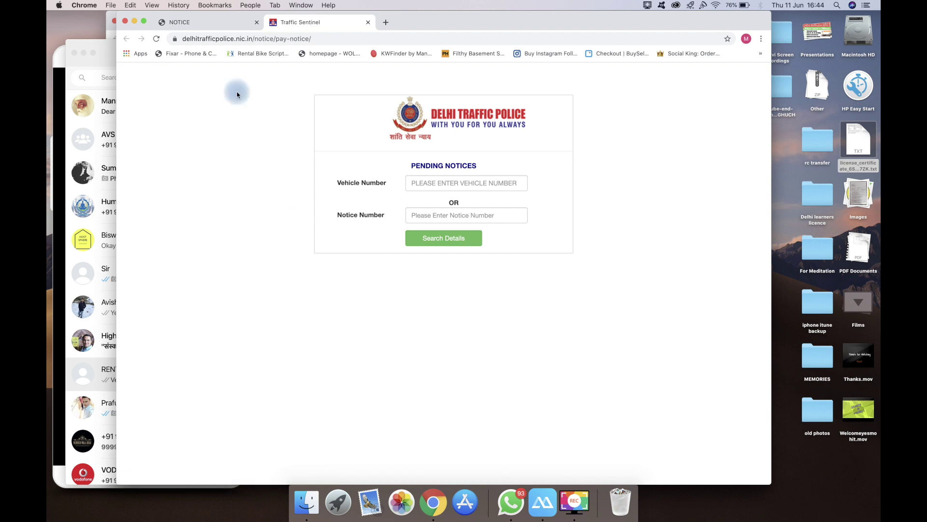
{"action": "left_click", "coordinate": [218, 23]}
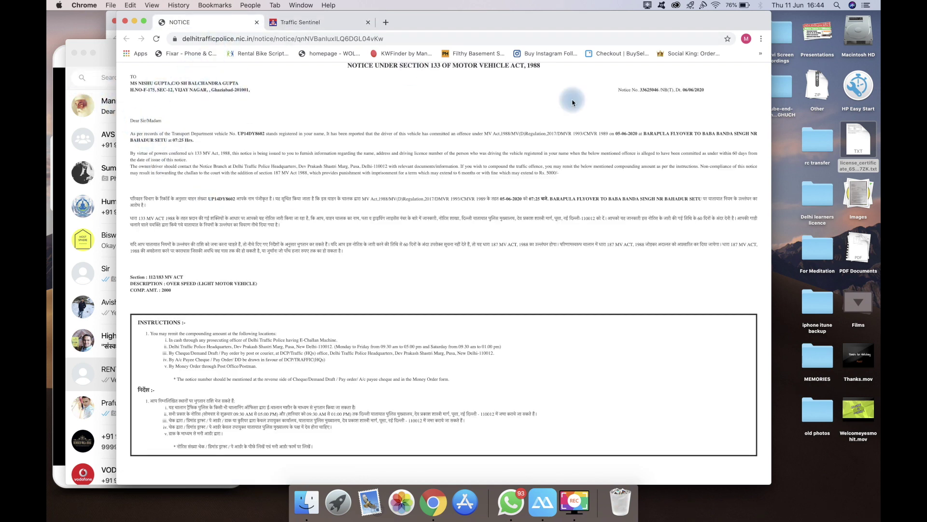
{"action": "scroll", "coordinate": [577, 124], "scroll_direction": "up", "scroll_amount": 1}
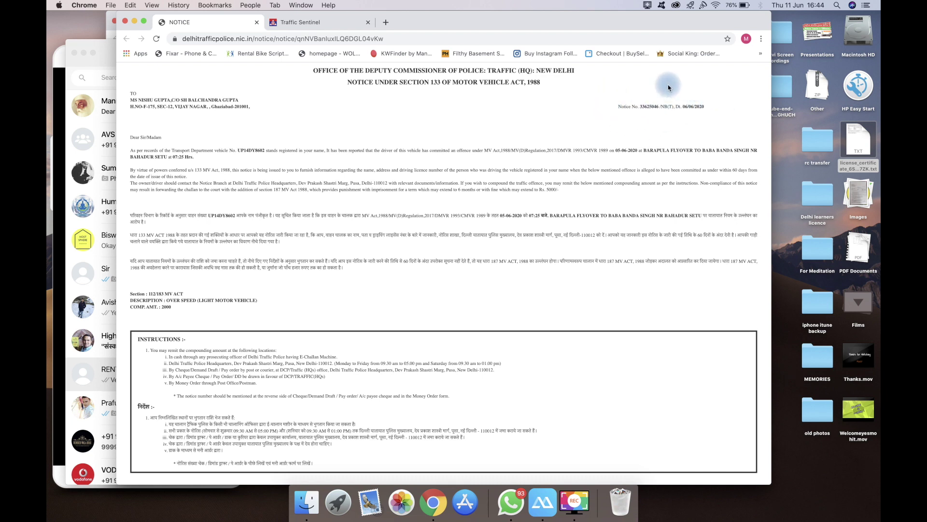
{"action": "scroll", "coordinate": [640, 150], "scroll_direction": "down", "scroll_amount": 1}
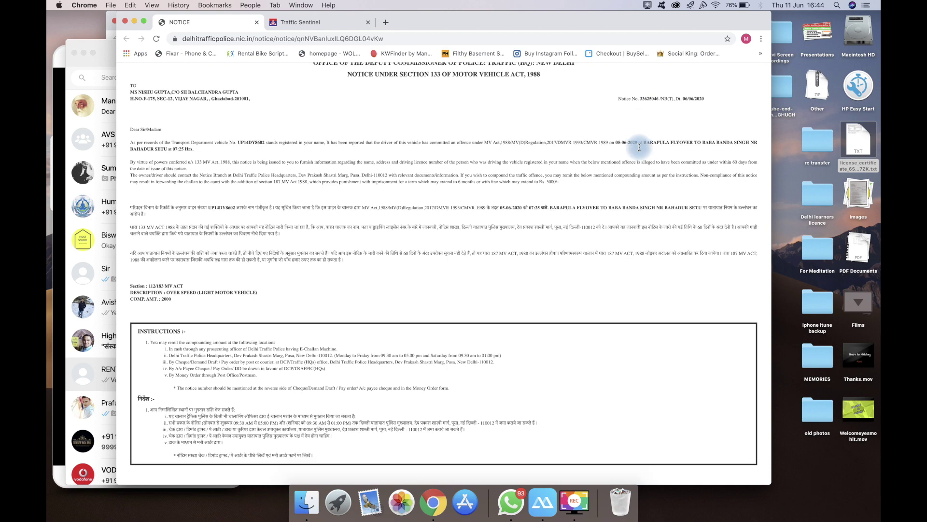
{"action": "scroll", "coordinate": [640, 149], "scroll_direction": "up", "scroll_amount": 1}
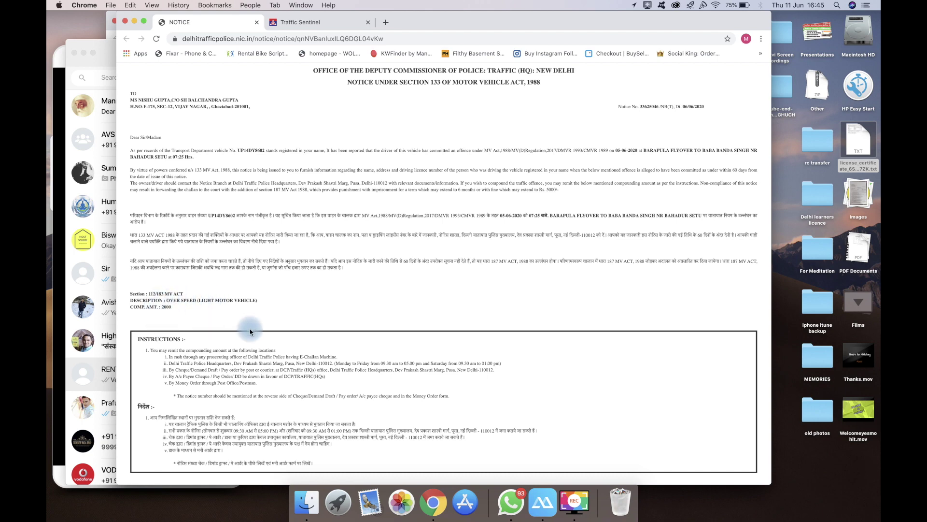
{"action": "scroll", "coordinate": [247, 325], "scroll_direction": "down", "scroll_amount": 5}
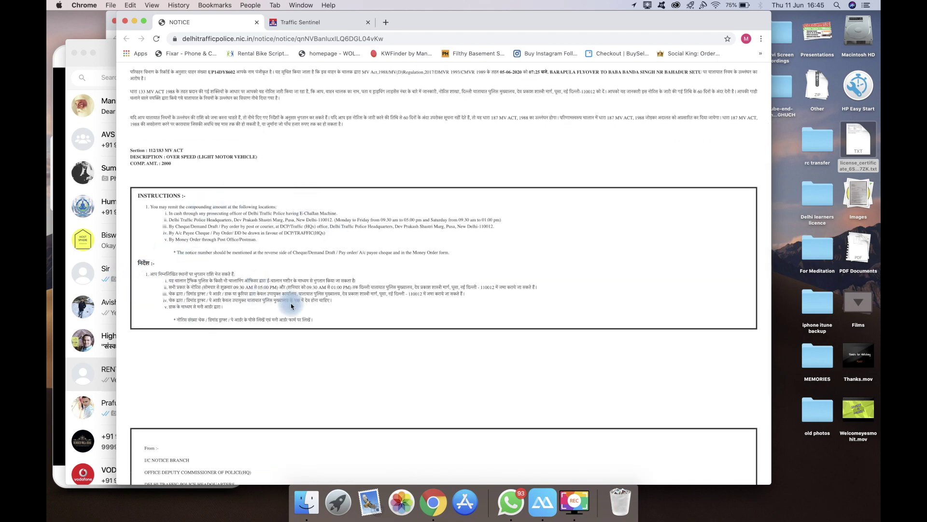
{"action": "scroll", "coordinate": [289, 302], "scroll_direction": "down", "scroll_amount": 5}
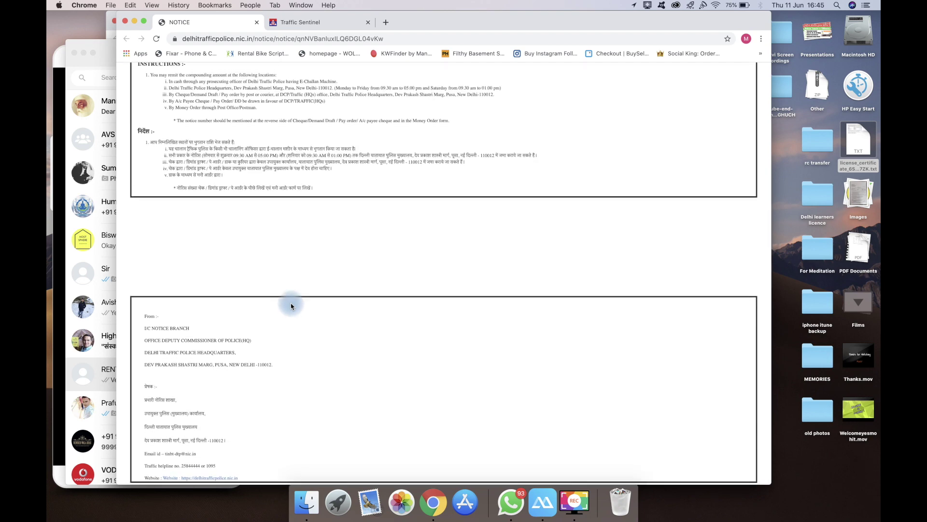
{"action": "scroll", "coordinate": [290, 303], "scroll_direction": "up", "scroll_amount": 10}
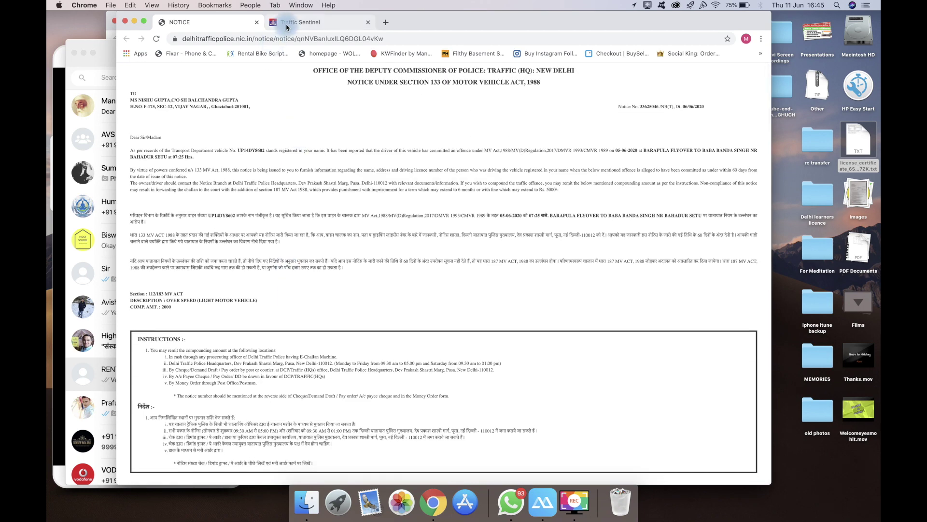
{"action": "left_click", "coordinate": [290, 23]}
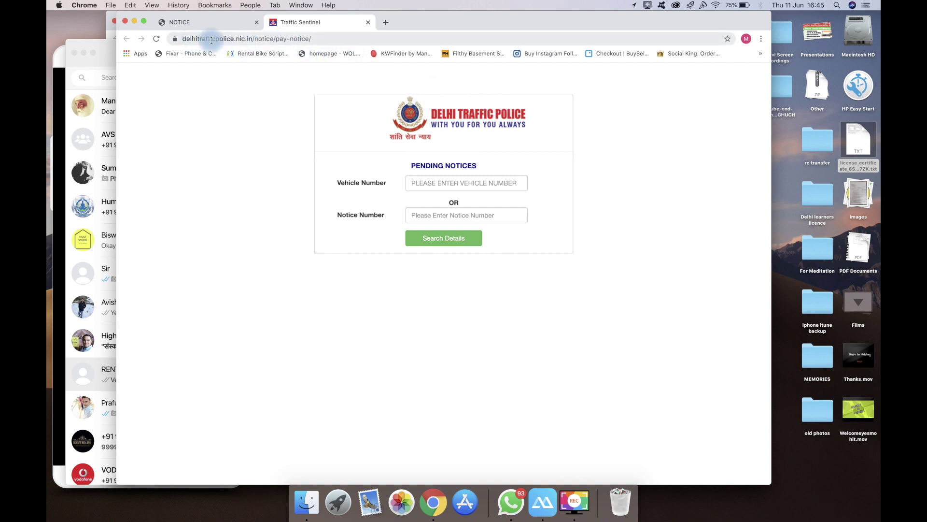
Step: Enter the vehicle number in the Pending Notices form, search, and show the mirrored phone's notice SMS
{"action": "left_click", "coordinate": [428, 214]}
{"action": "left_click", "coordinate": [424, 185]}
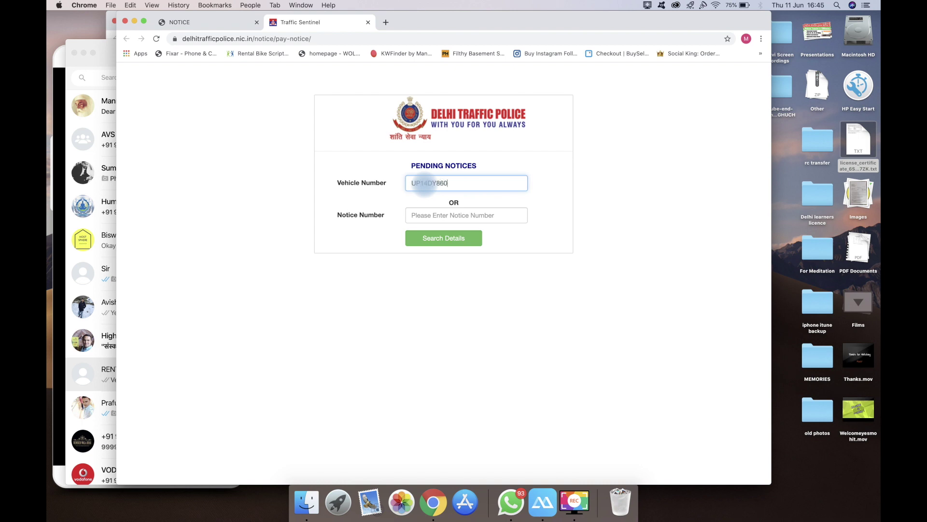
{"action": "left_click", "coordinate": [460, 241]}
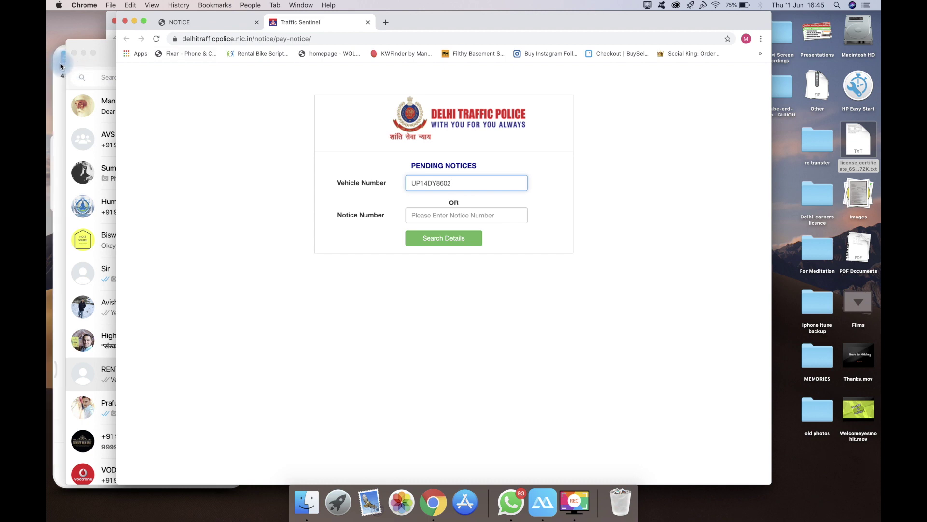
{"action": "left_click", "coordinate": [61, 111]}
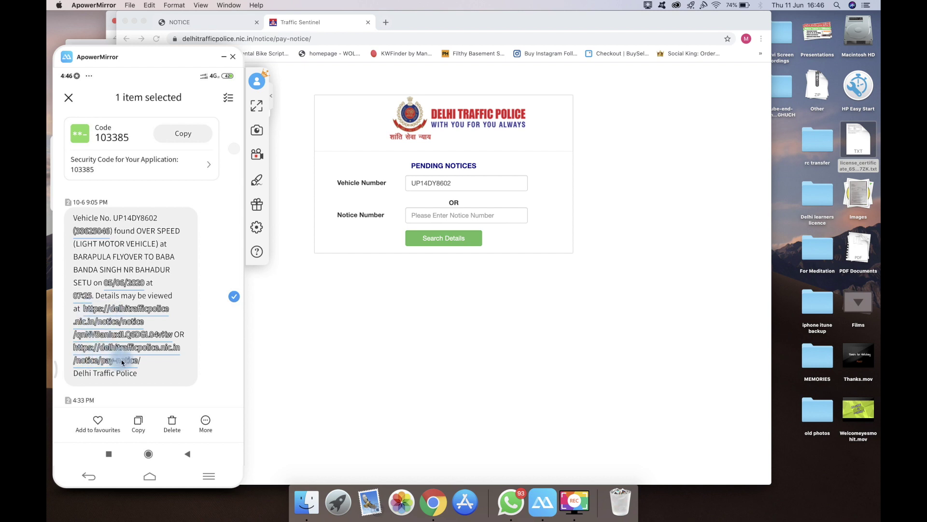
Step: Back in Chrome, search pending notices for the entered vehicle number to trigger the OTP prompt
{"action": "left_click", "coordinate": [391, 353]}
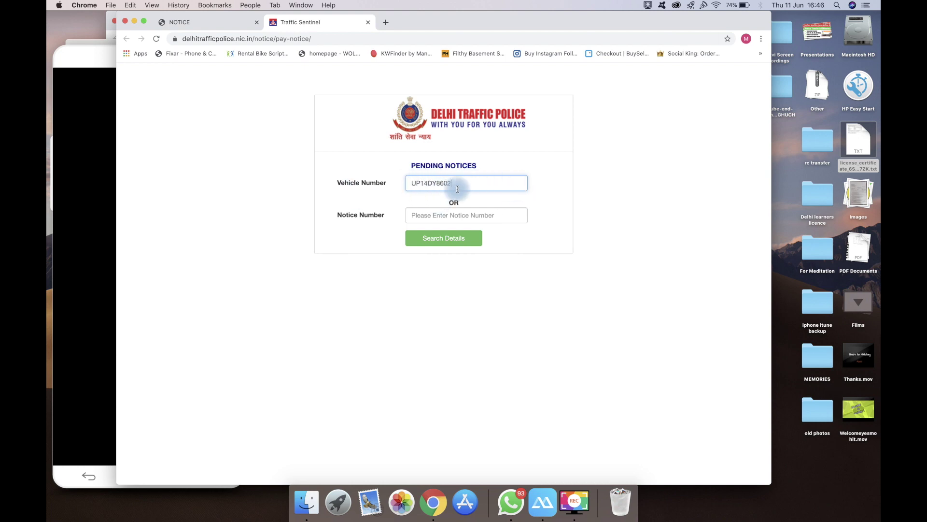
{"action": "left_click", "coordinate": [437, 238]}
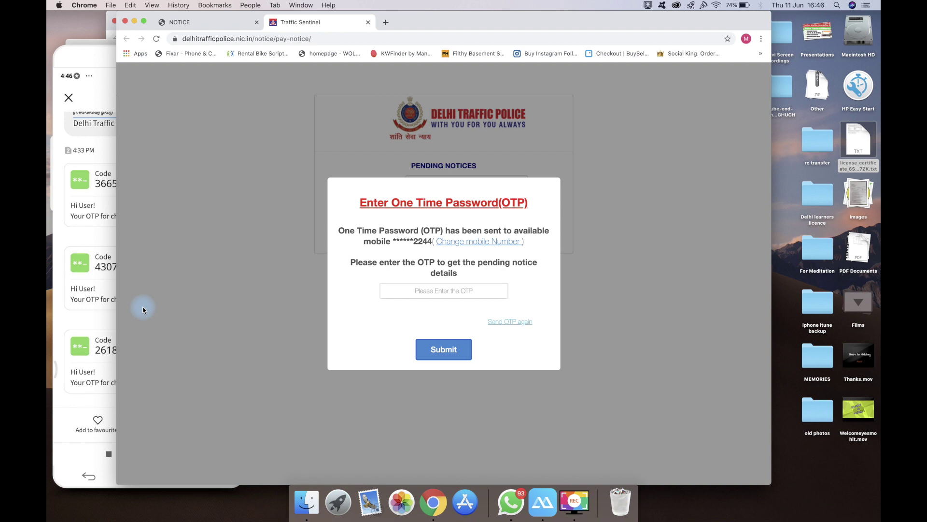
Step: Read the latest OTP on the mirrored phone, enter it in the site's OTP field, and submit
{"action": "left_click", "coordinate": [95, 316]}
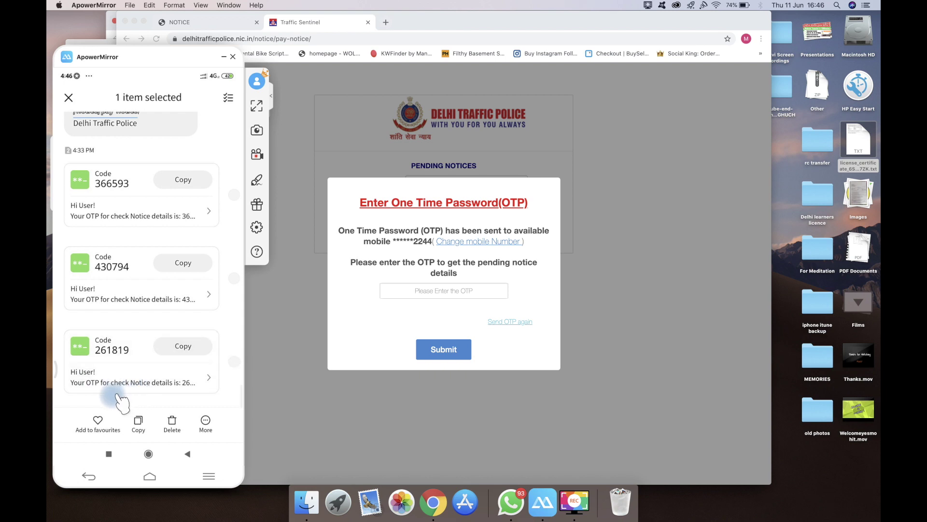
{"action": "left_click", "coordinate": [413, 295]}
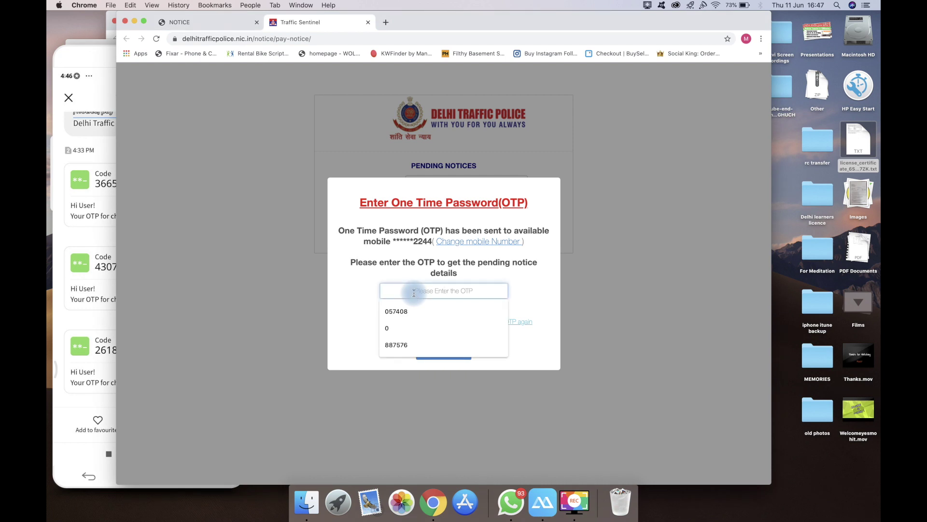
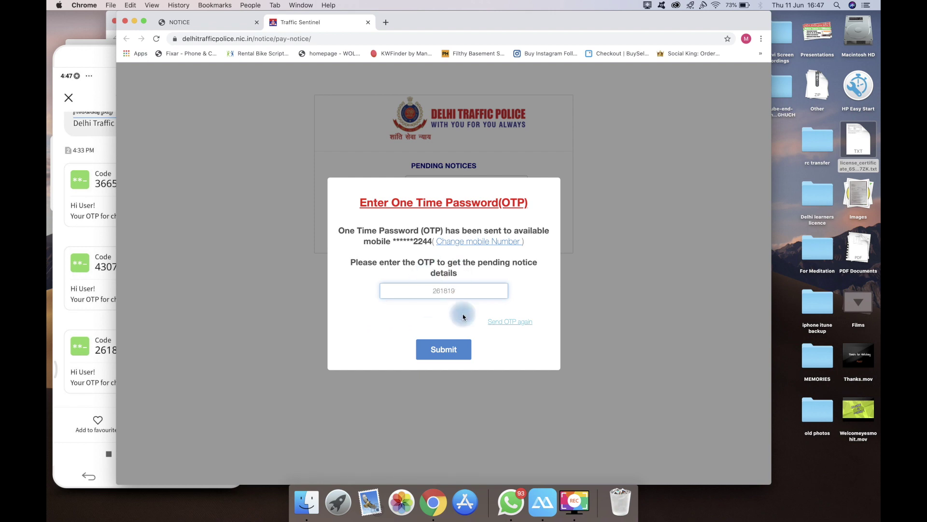
{"action": "left_click", "coordinate": [436, 348]}
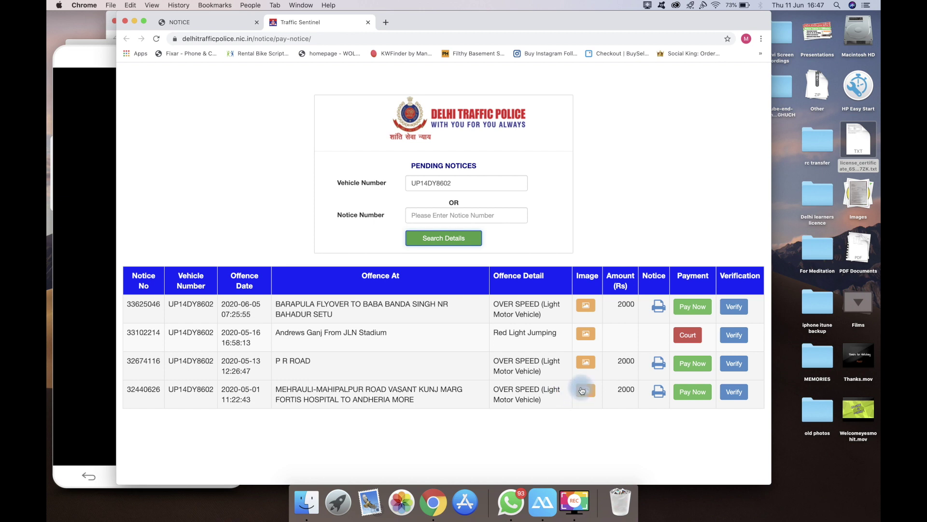
{"action": "left_click", "coordinate": [586, 392]}
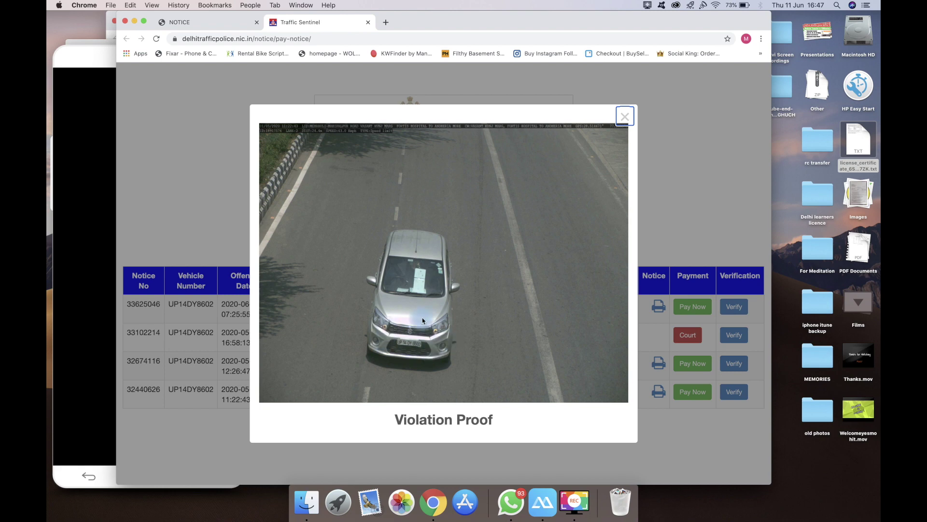
{"action": "left_click", "coordinate": [625, 120]}
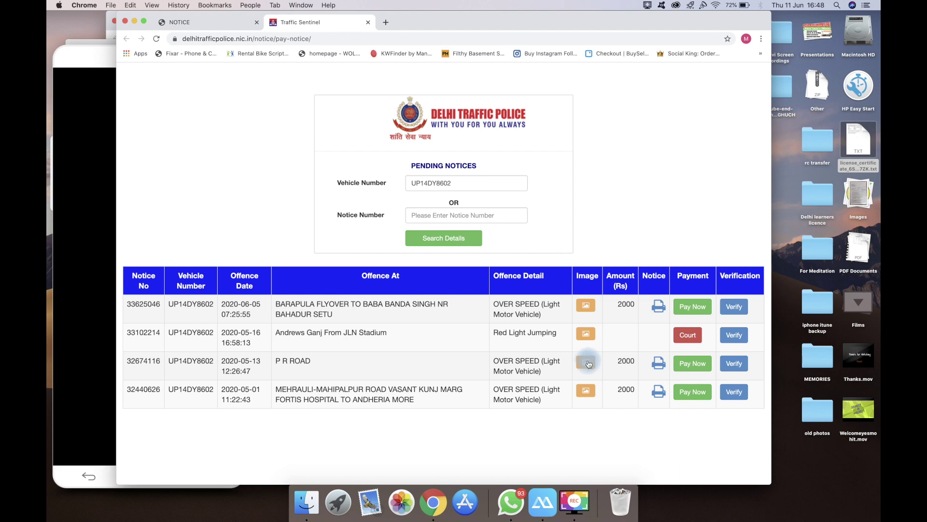
{"action": "left_click", "coordinate": [587, 362]}
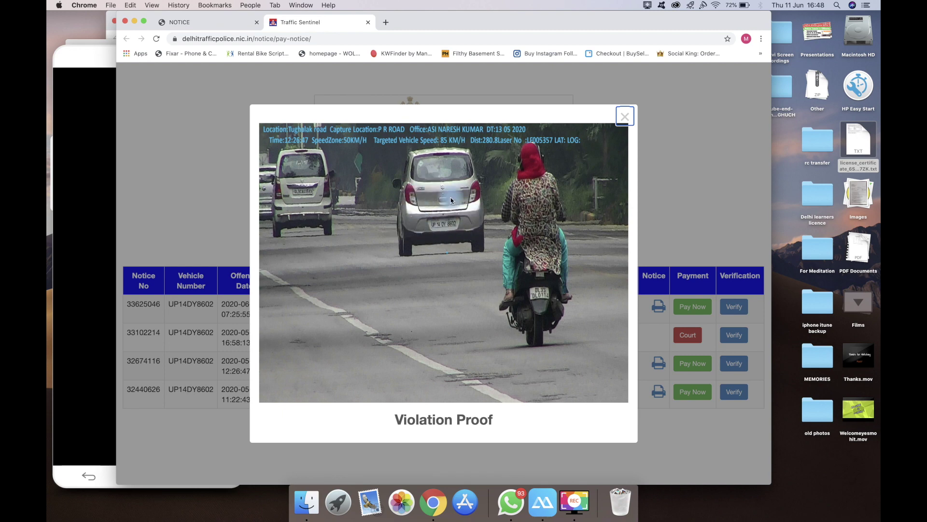
{"action": "left_click", "coordinate": [625, 116]}
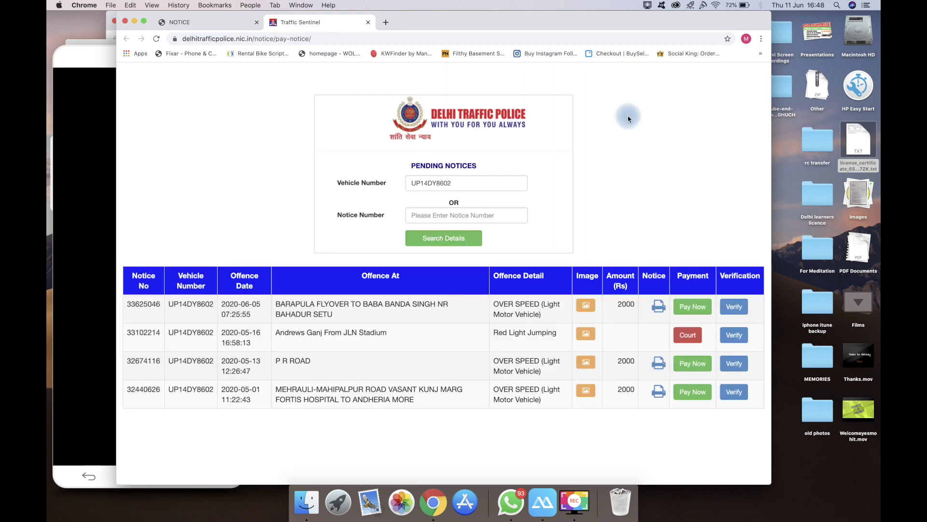
{"action": "left_click", "coordinate": [587, 300]}
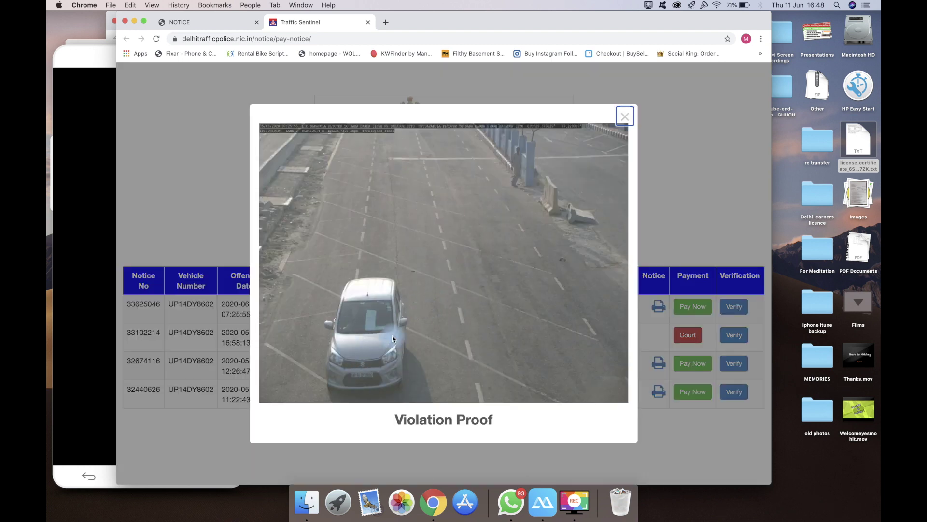
{"action": "left_click", "coordinate": [623, 116]}
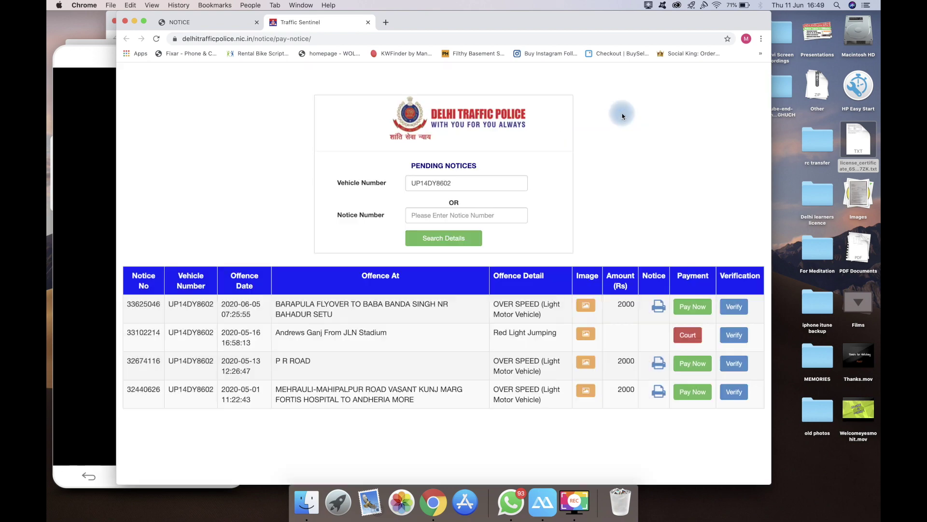
{"action": "left_click", "coordinate": [585, 397]}
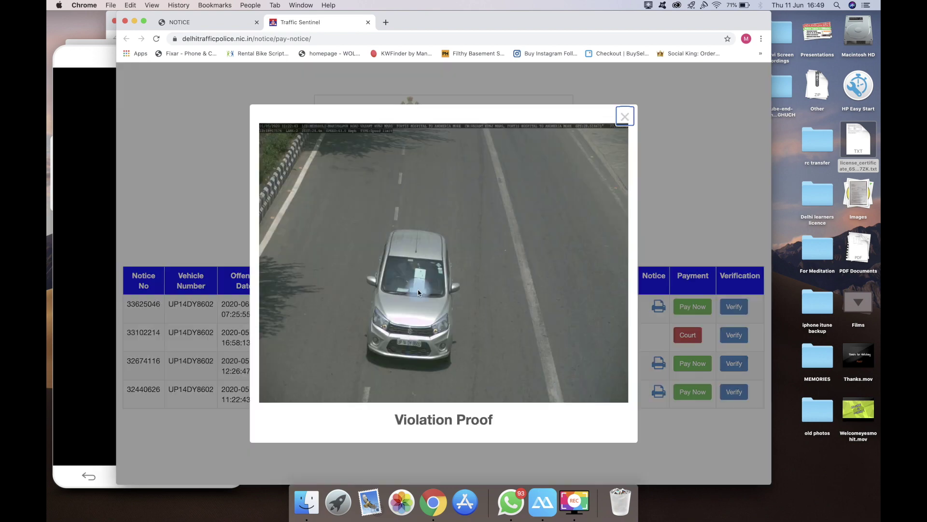
{"action": "left_click", "coordinate": [625, 116]}
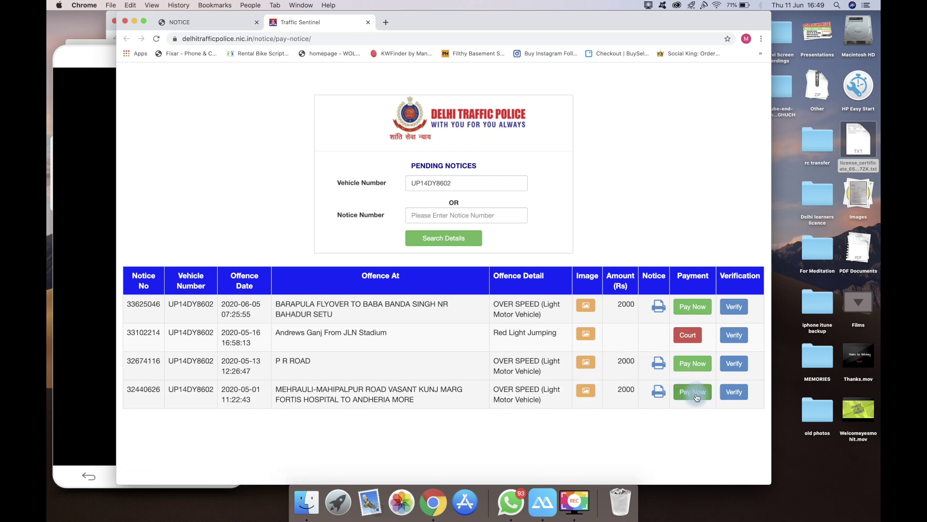
Step: Verify the last notice's payment status (no history available), then return to the pending notices tab
{"action": "left_click", "coordinate": [743, 400]}
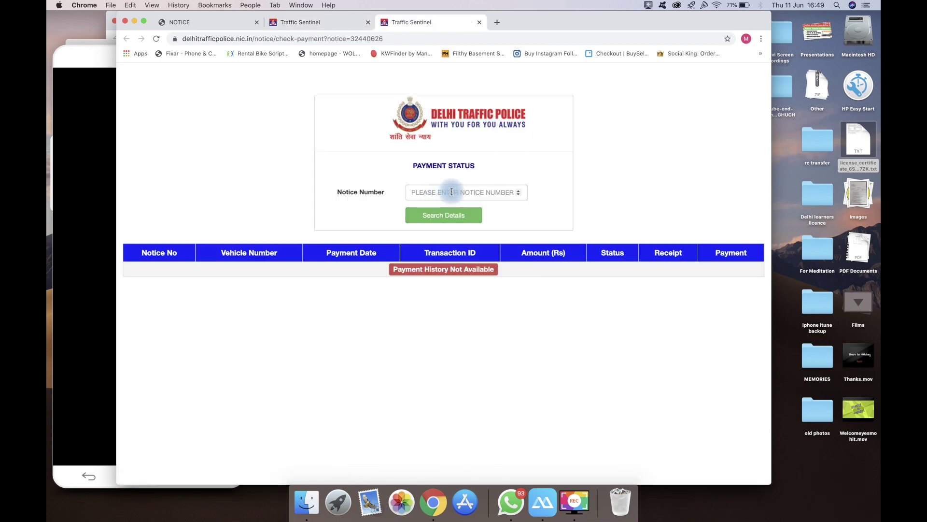
{"action": "left_click", "coordinate": [337, 24]}
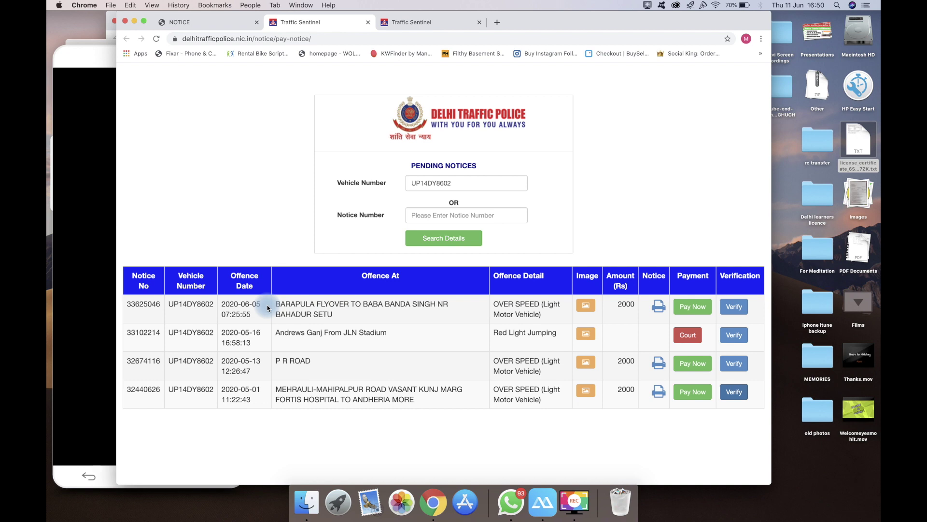
Step: In a new tab, go to the Parivahan Sewa home page at parivahan.gov.in
{"action": "left_click", "coordinate": [495, 23]}
{"action": "left_click", "coordinate": [476, 37]}
{"action": "type", "text": "P"}
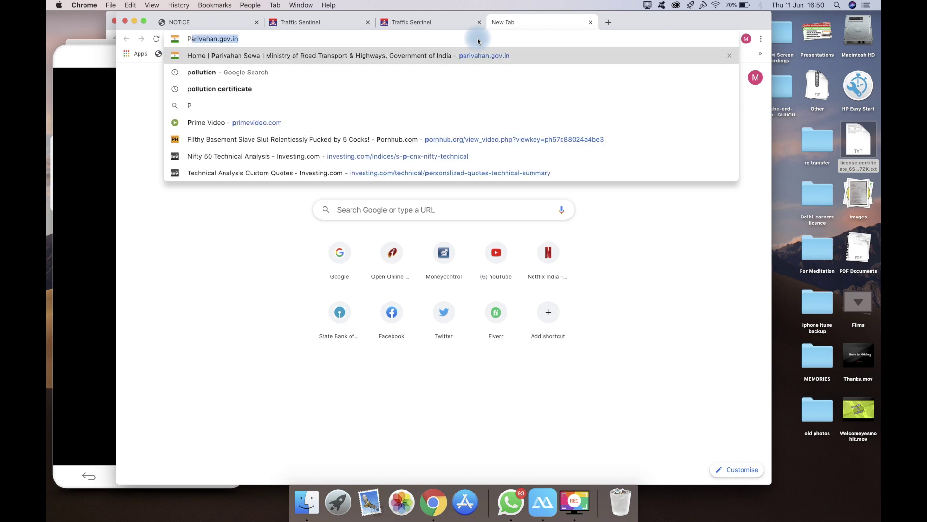
{"action": "type", "text": "ARAVI"}
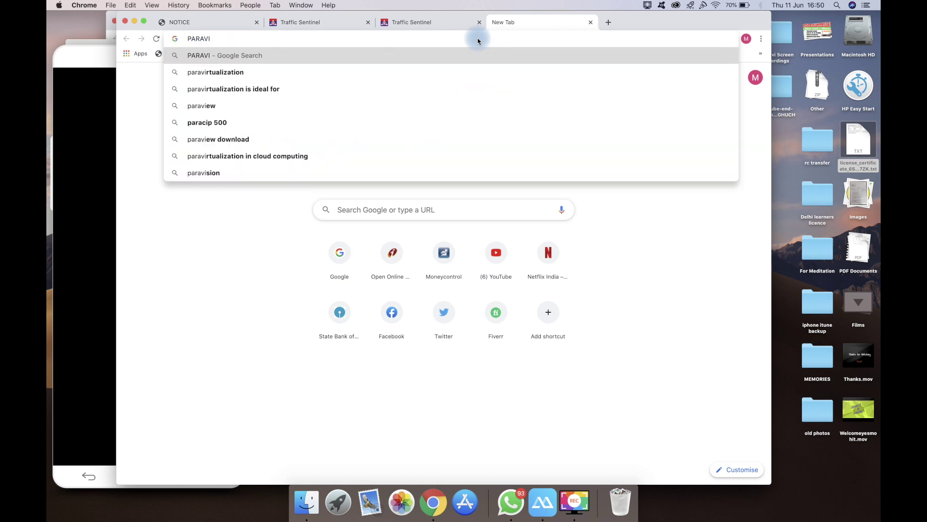
{"action": "key", "text": "BackSpace"}
{"action": "key", "text": "BackSpace"}
{"action": "key", "text": "BackSpace"}
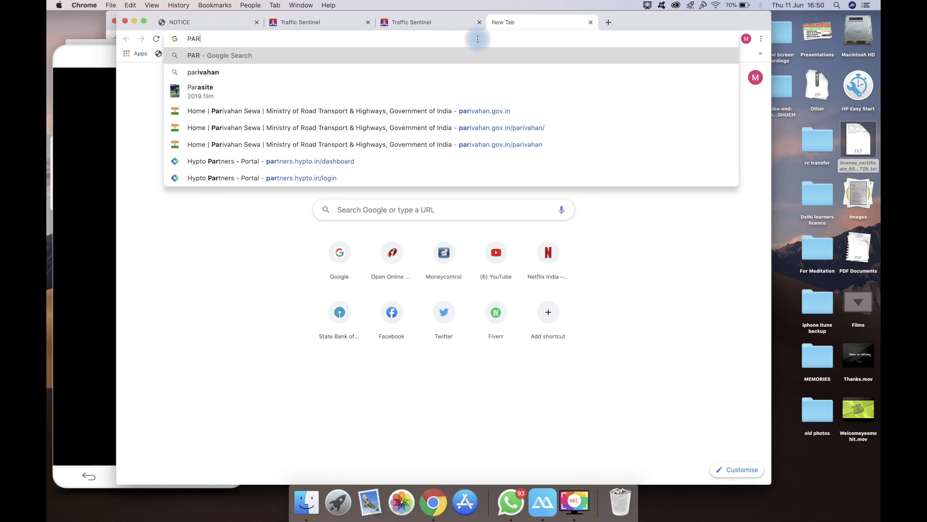
{"action": "left_click", "coordinate": [451, 114]}
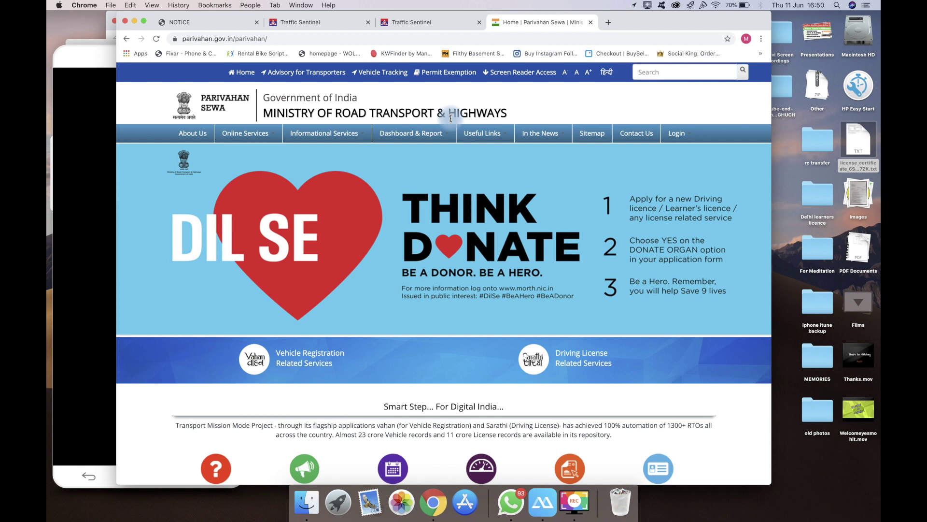
Step: On the Parivahan Sewa tab, reveal the Informational Services and Online Services menus
{"action": "left_click", "coordinate": [403, 30]}
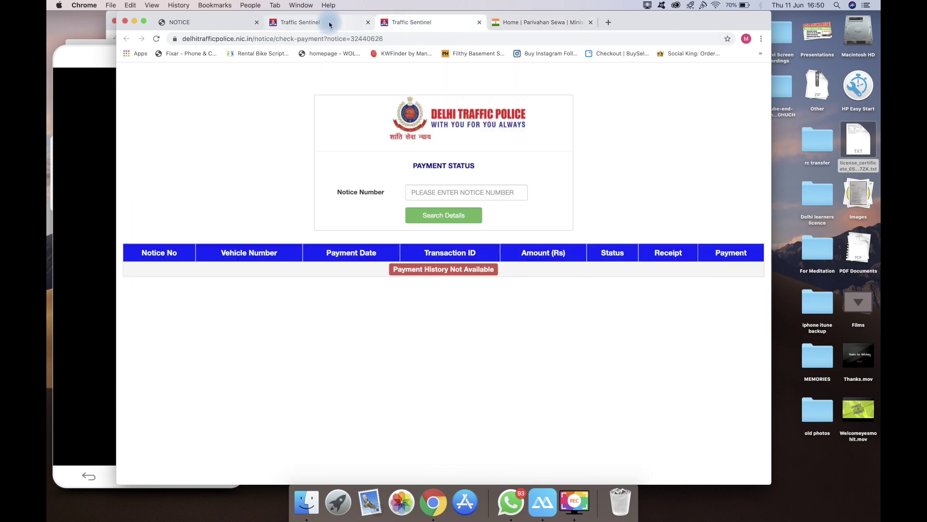
{"action": "left_click", "coordinate": [329, 25]}
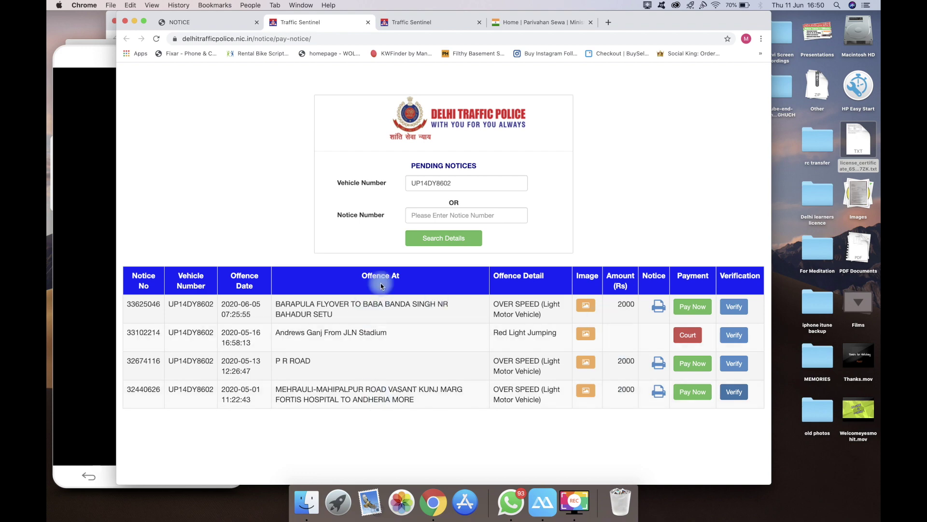
{"action": "left_click", "coordinate": [526, 22]}
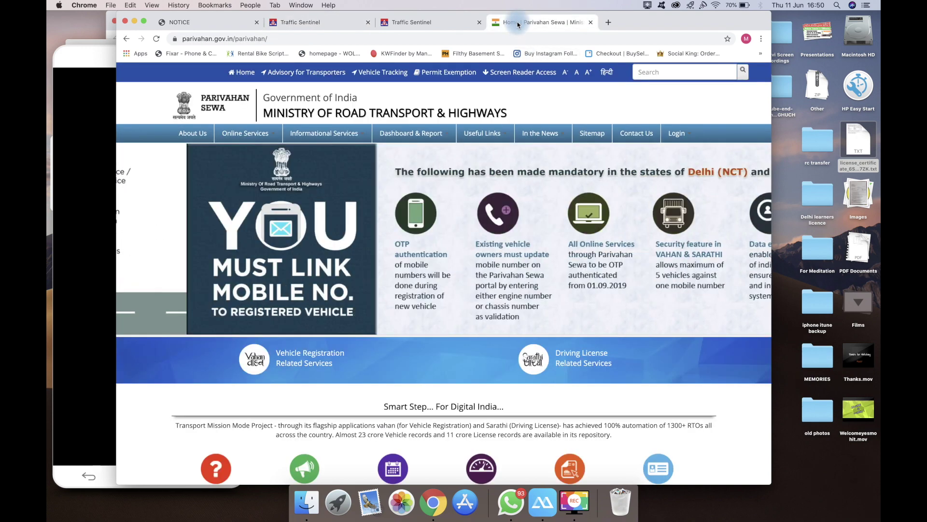
{"action": "left_click", "coordinate": [300, 22]}
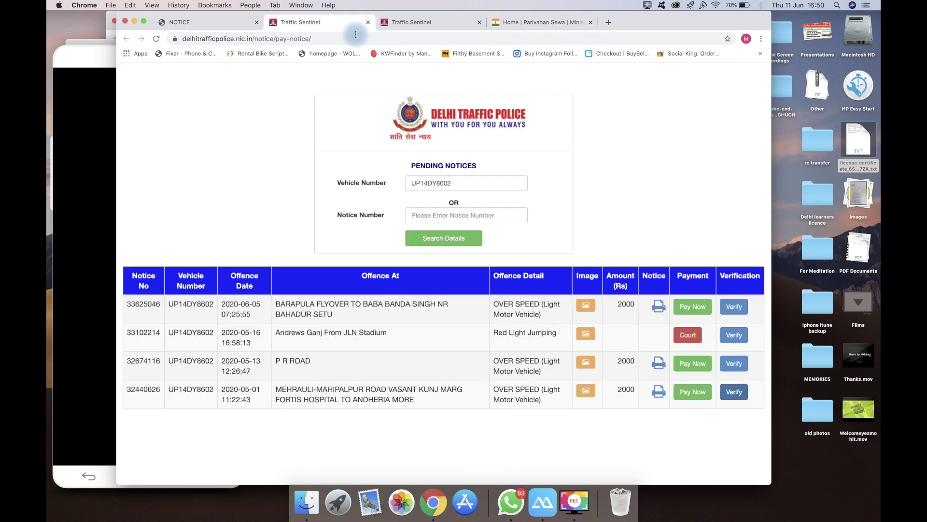
{"action": "left_click", "coordinate": [520, 25]}
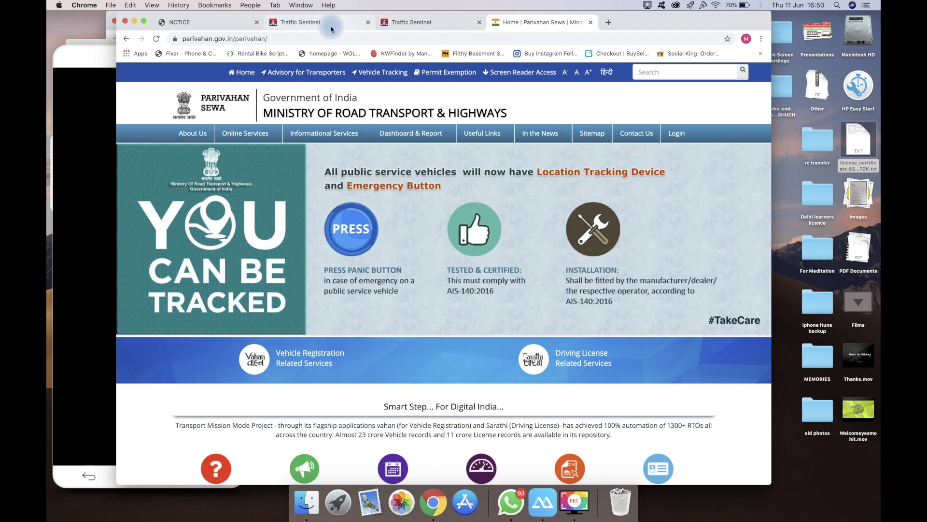
{"action": "left_click", "coordinate": [299, 23]}
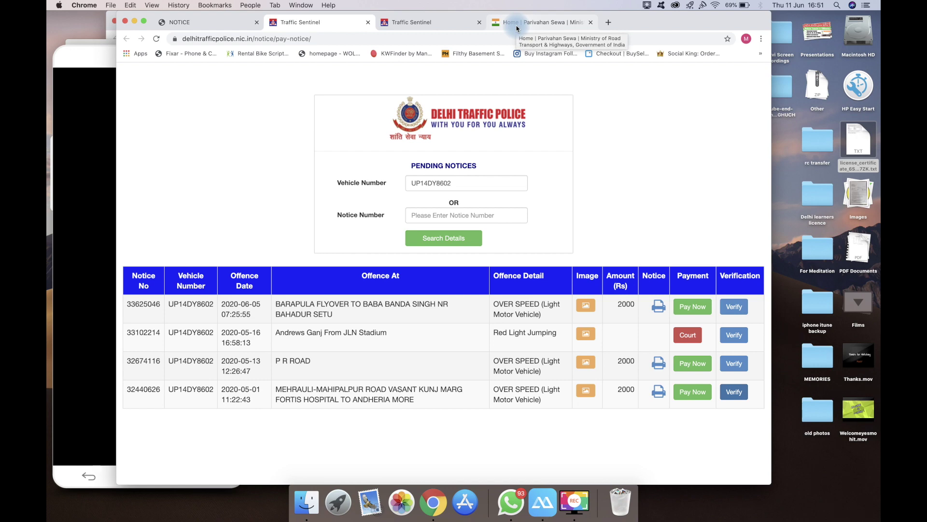
{"action": "left_click", "coordinate": [517, 28]}
{"action": "mouse_move", "coordinate": [339, 140]}
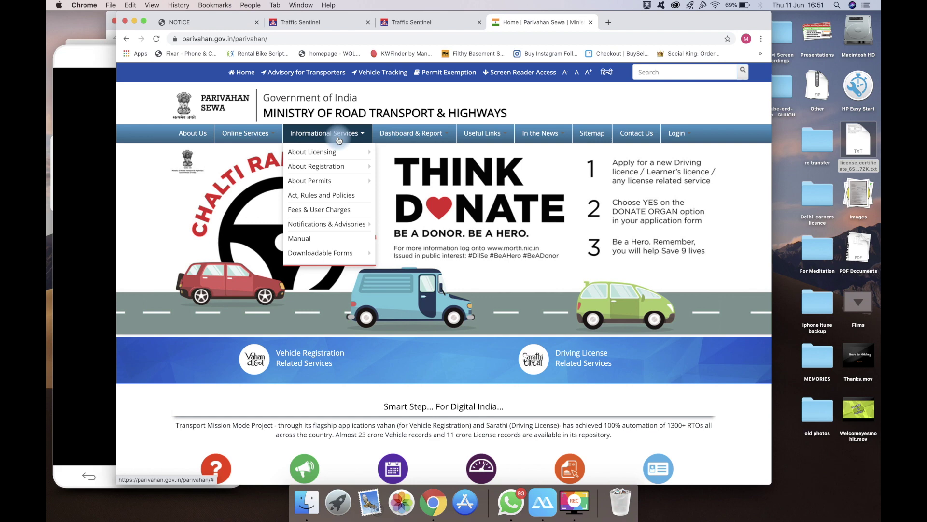
{"action": "mouse_move", "coordinate": [240, 139]}
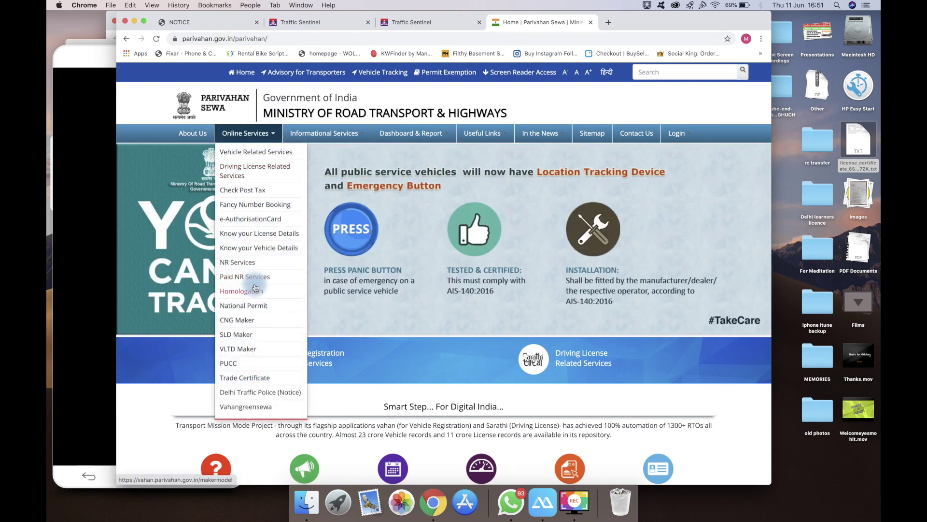
Step: Open the Delhi Traffic Police (Notice) service, accept the external-site prompt, and reveal the Notice dropdown
{"action": "left_click", "coordinate": [251, 392]}
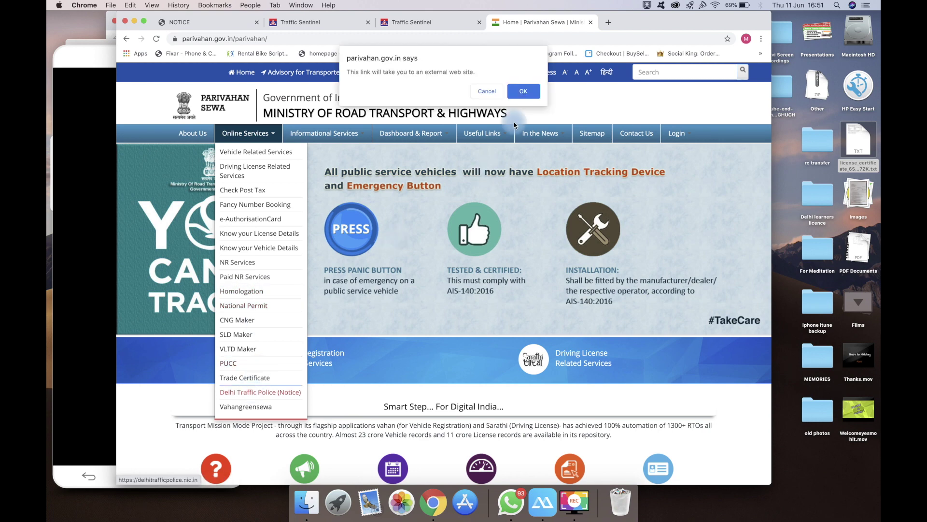
{"action": "left_click", "coordinate": [524, 91]}
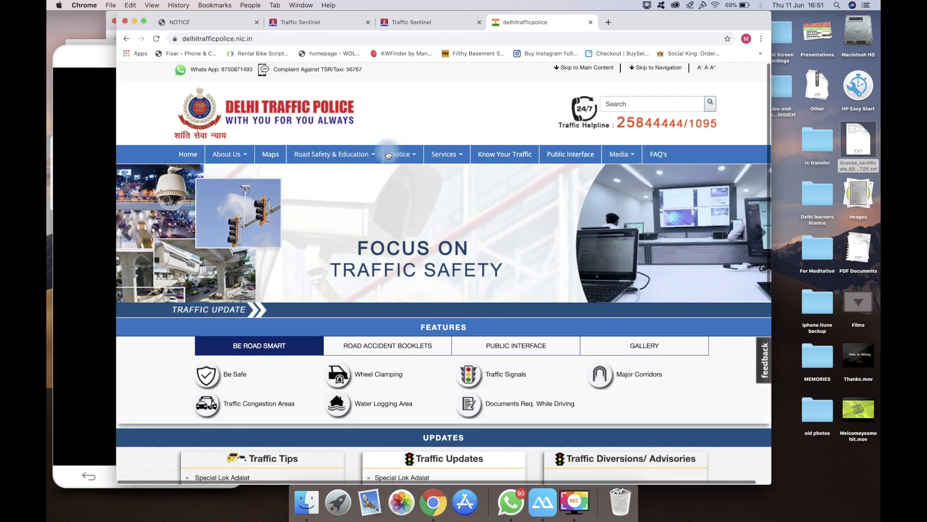
{"action": "scroll", "coordinate": [373, 241], "scroll_direction": "down", "scroll_amount": 1}
{"action": "scroll", "coordinate": [373, 241], "scroll_direction": "up", "scroll_amount": 1}
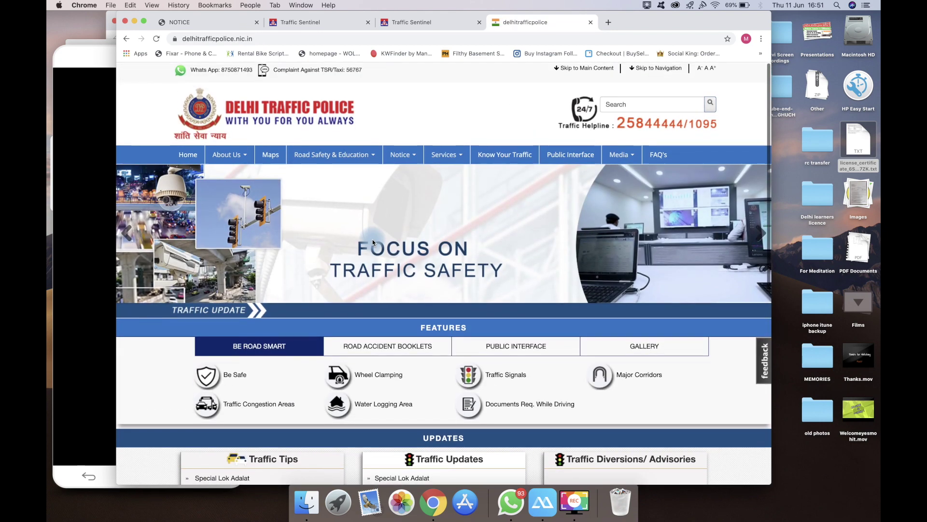
{"action": "mouse_move", "coordinate": [448, 159]}
{"action": "mouse_move", "coordinate": [400, 155]}
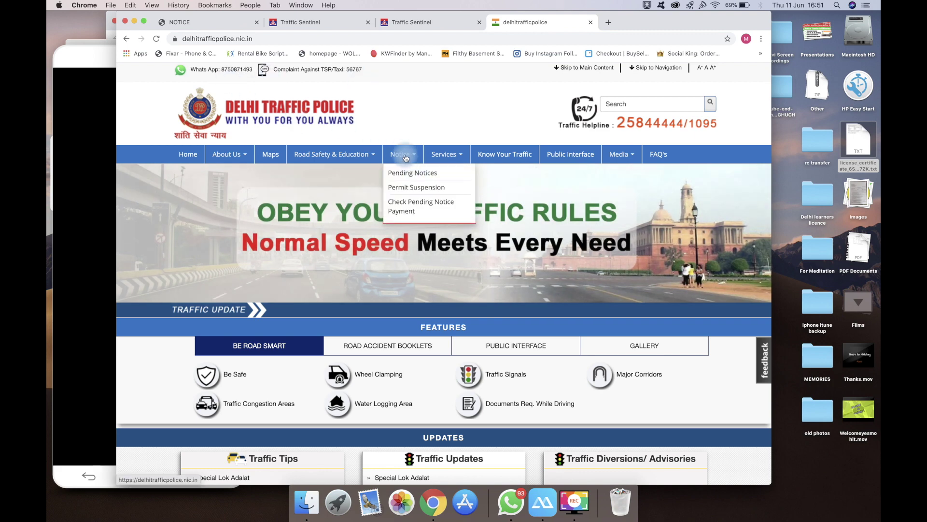
Step: Search Pending Notices for the vehicle number and verify with the OTP to list its four notices
{"action": "left_click", "coordinate": [407, 176]}
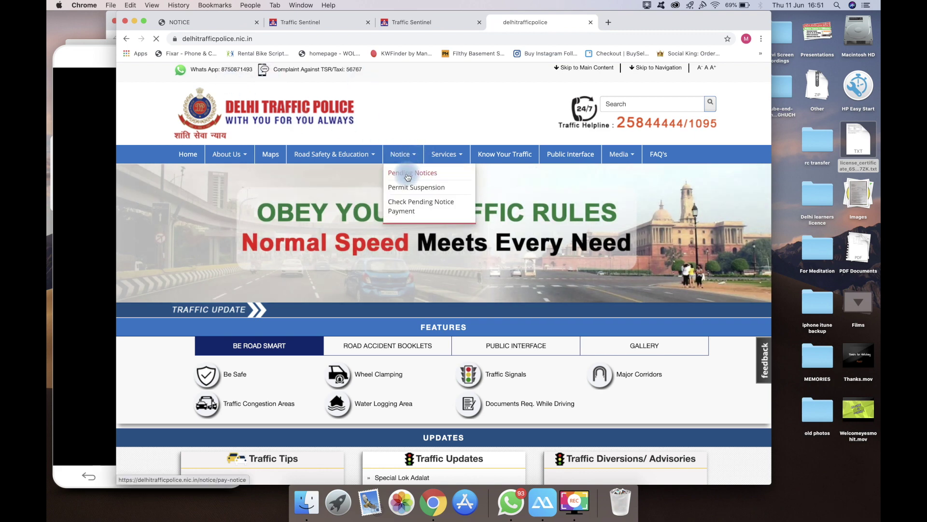
{"action": "left_click", "coordinate": [430, 184]}
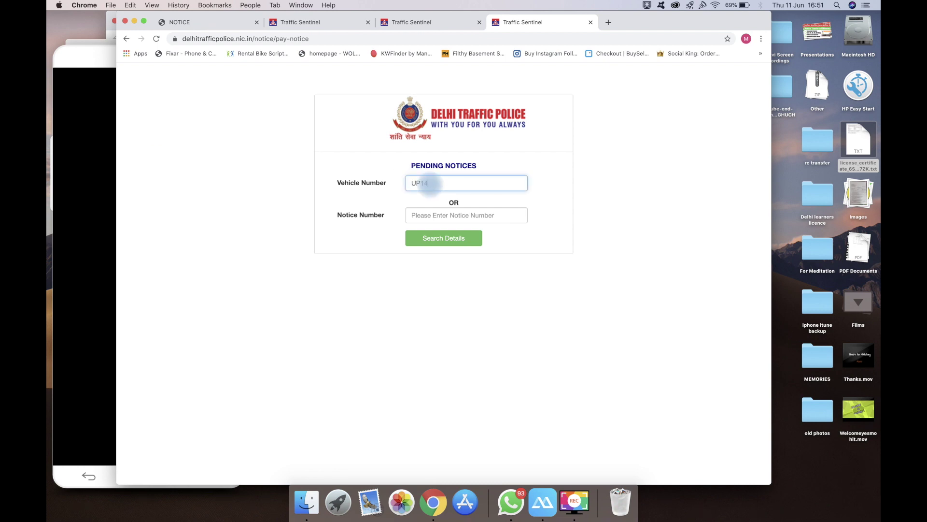
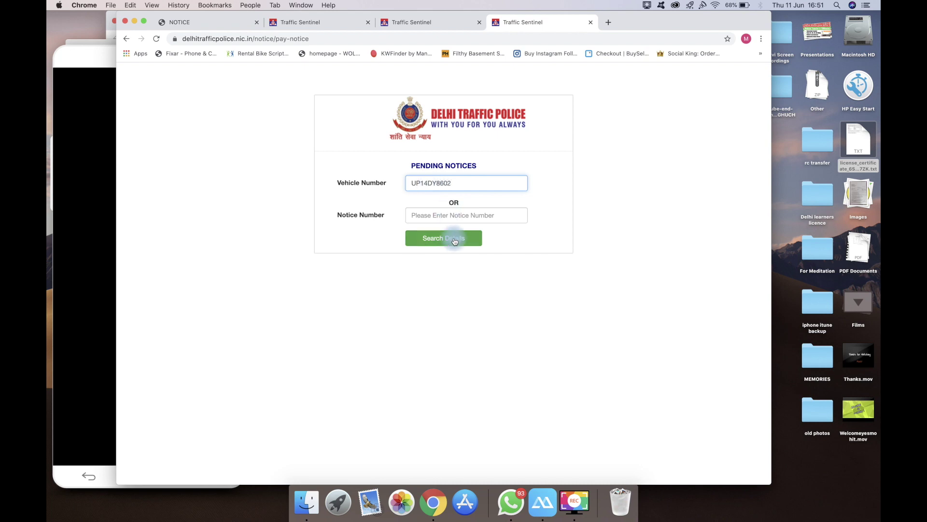
{"action": "left_click", "coordinate": [454, 241]}
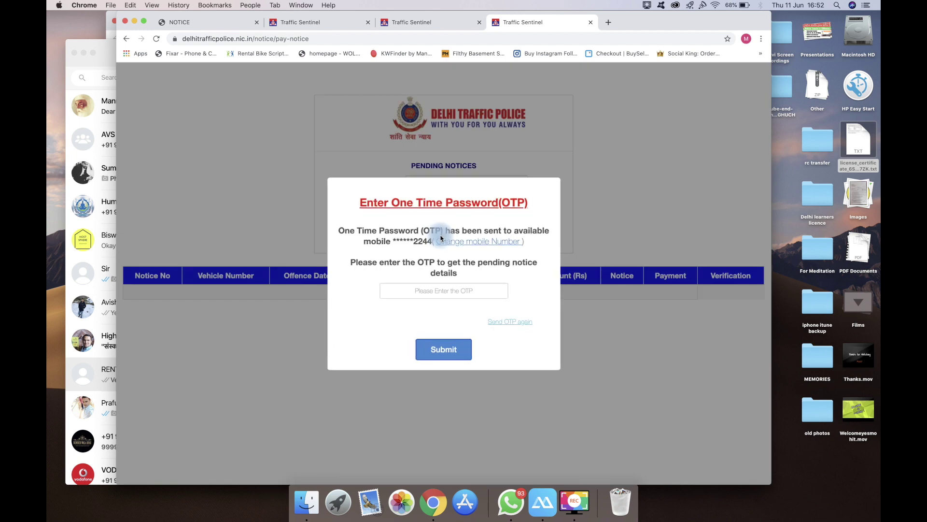
{"action": "left_click", "coordinate": [424, 295]}
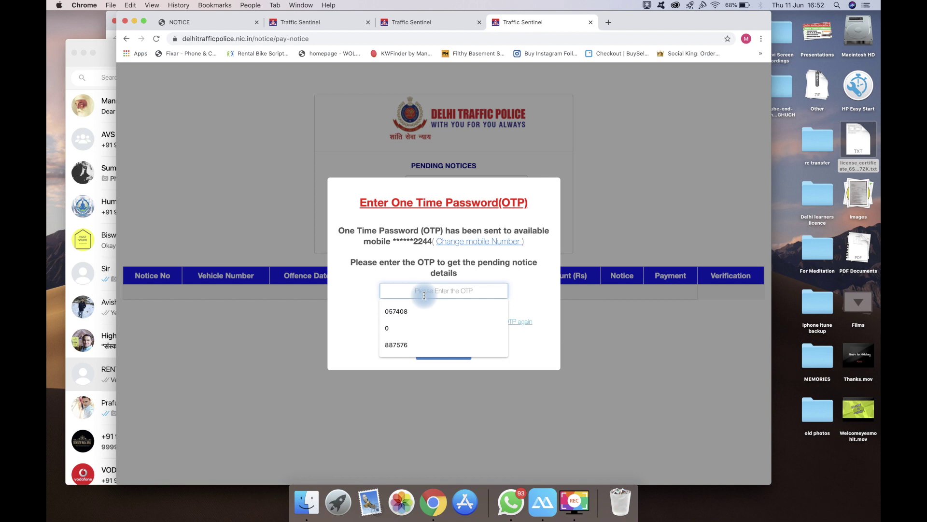
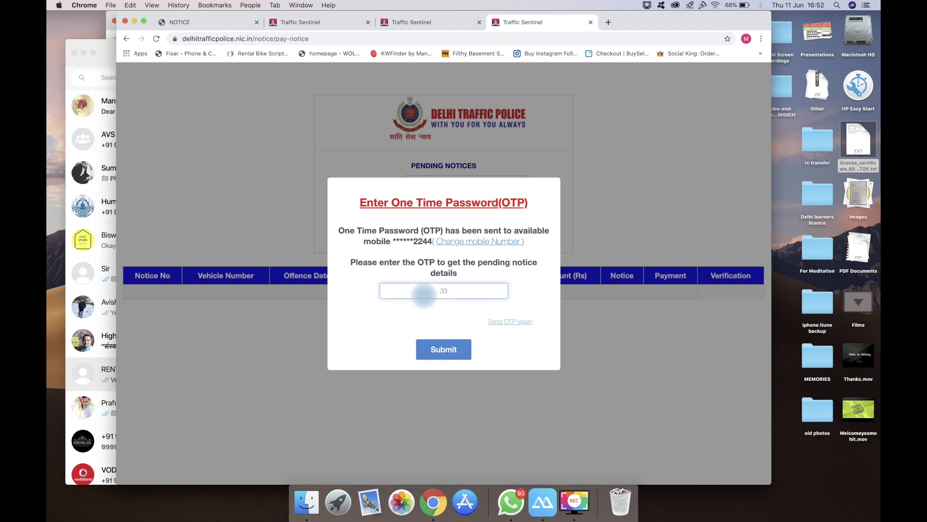
{"action": "left_click", "coordinate": [433, 349]}
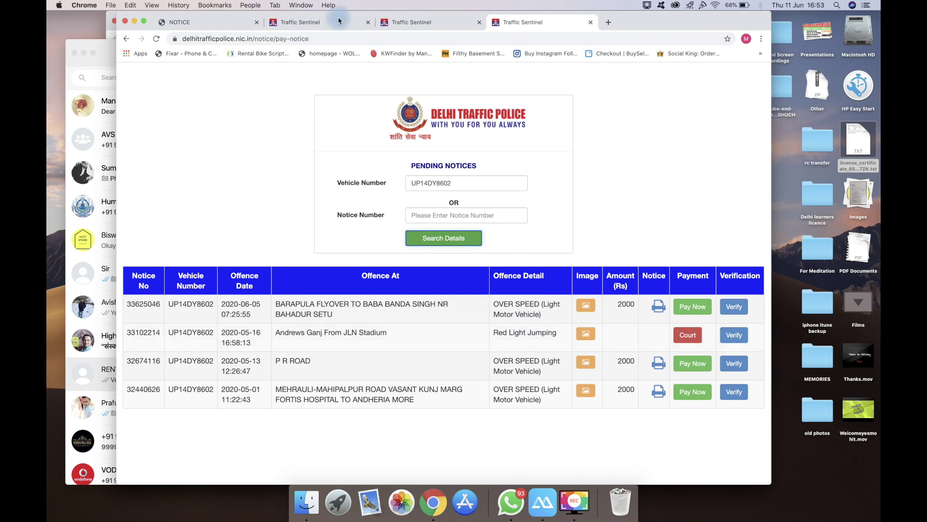
Step: On the other tab, pay a 2000-rupee notice, confirm, and choose the SBIePay (Multi Banking) gateway
{"action": "left_click", "coordinate": [316, 24]}
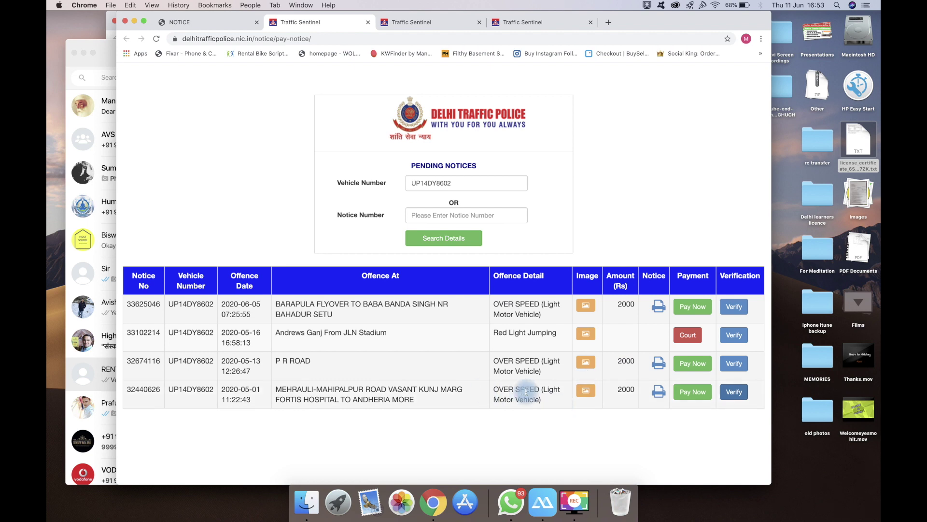
{"action": "left_click", "coordinate": [691, 395]}
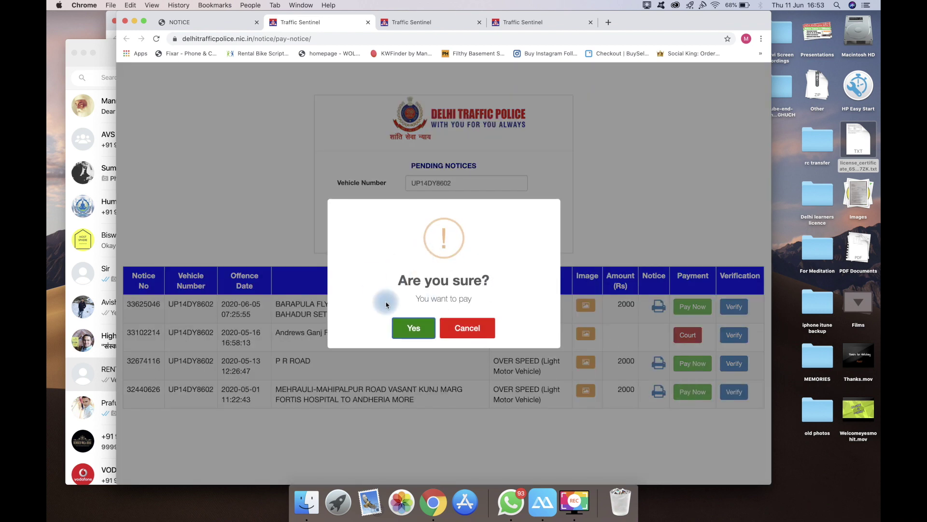
{"action": "left_click", "coordinate": [414, 328]}
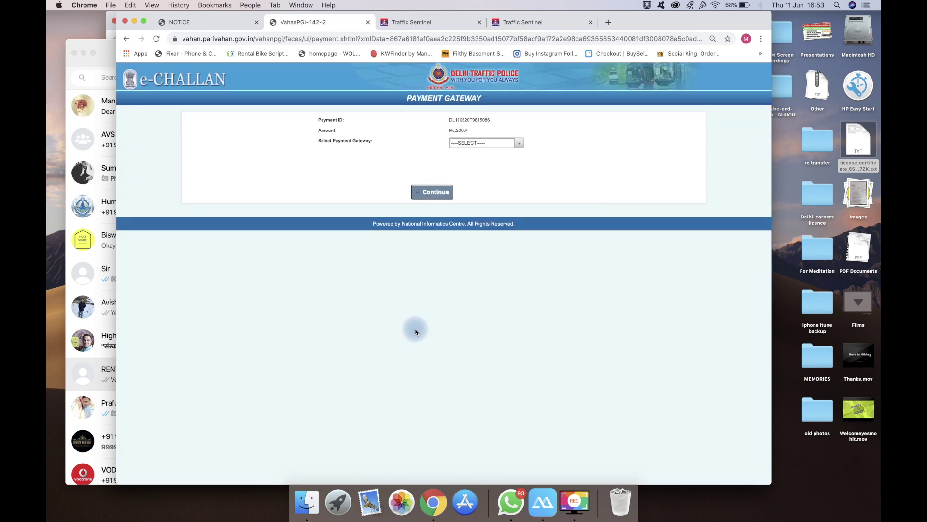
{"action": "left_click", "coordinate": [497, 146]}
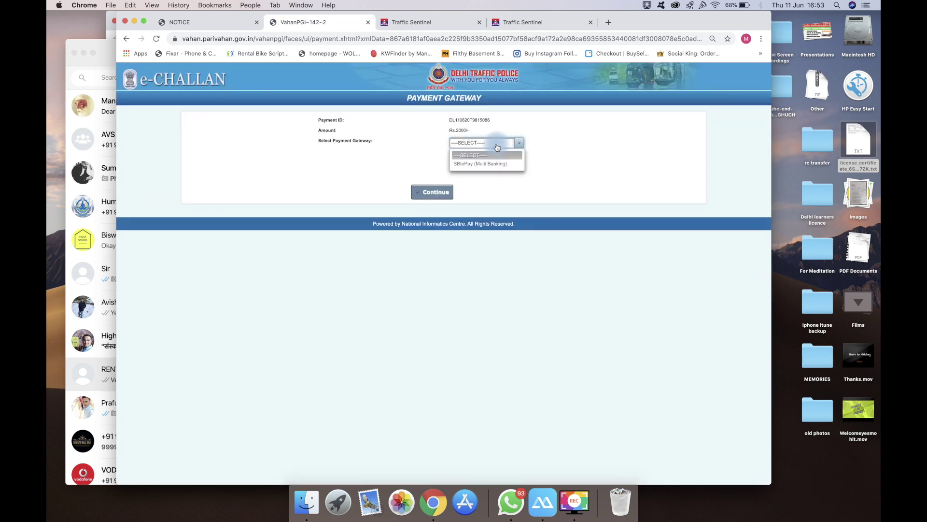
{"action": "left_click", "coordinate": [472, 164]}
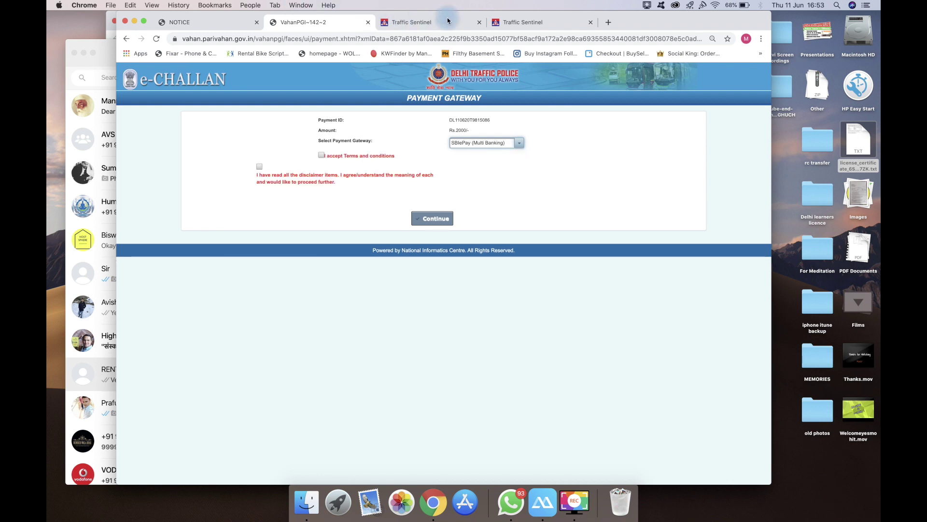
Step: Retry paying from the other tab, dismiss the pending-transaction error, and return to the VahanPGI gateway
{"action": "left_click", "coordinate": [503, 23]}
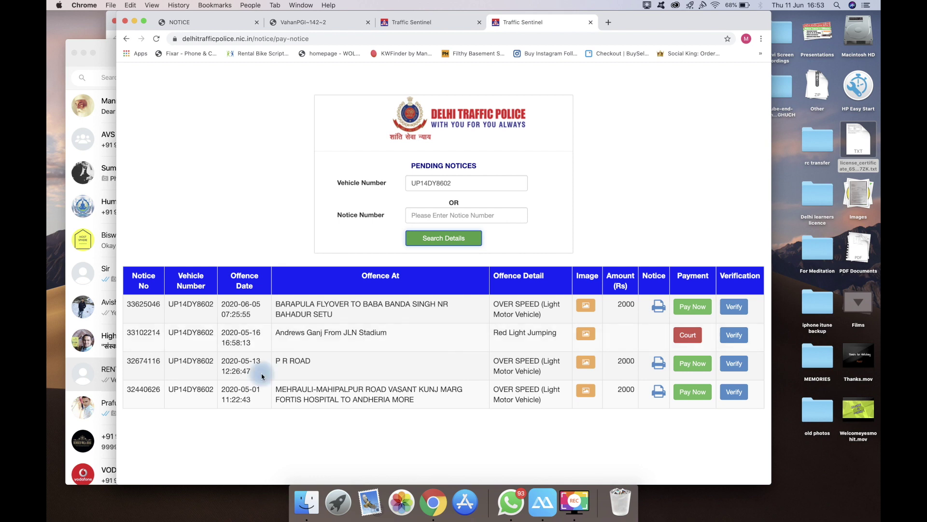
{"action": "left_click", "coordinate": [695, 391]}
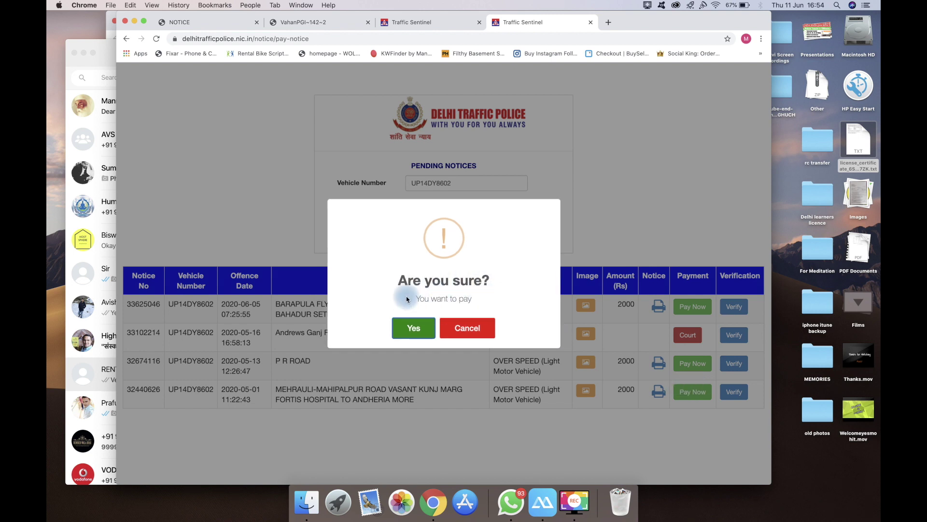
{"action": "left_click", "coordinate": [418, 328]}
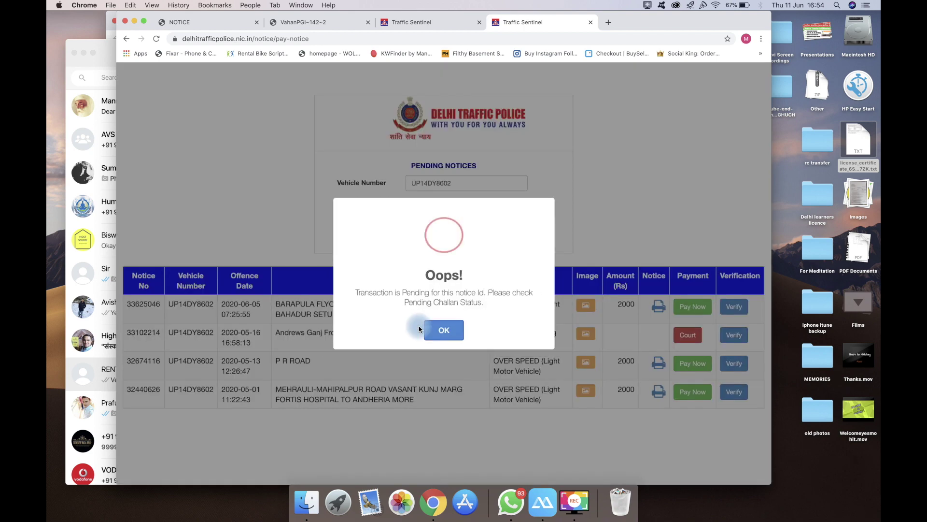
{"action": "left_click", "coordinate": [445, 334]}
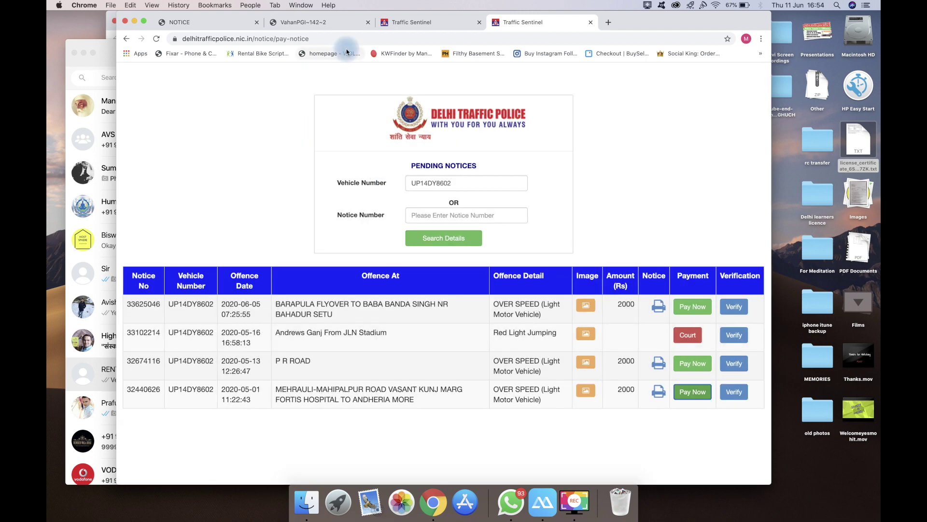
{"action": "left_click", "coordinate": [312, 23]}
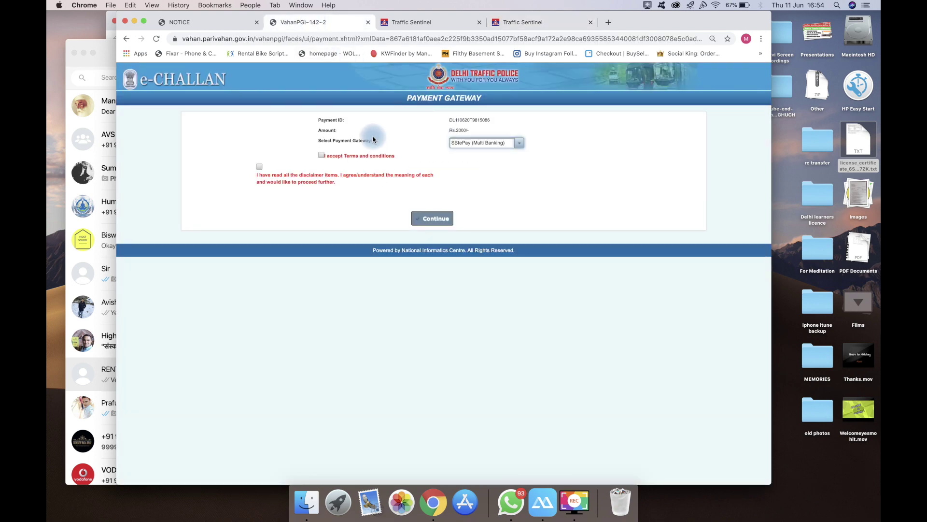
Step: Tick the terms and disclaimer boxes, keep SBIePay (Multi Banking), and enter the captcha code
{"action": "left_click", "coordinate": [322, 155]}
{"action": "left_click", "coordinate": [259, 166]}
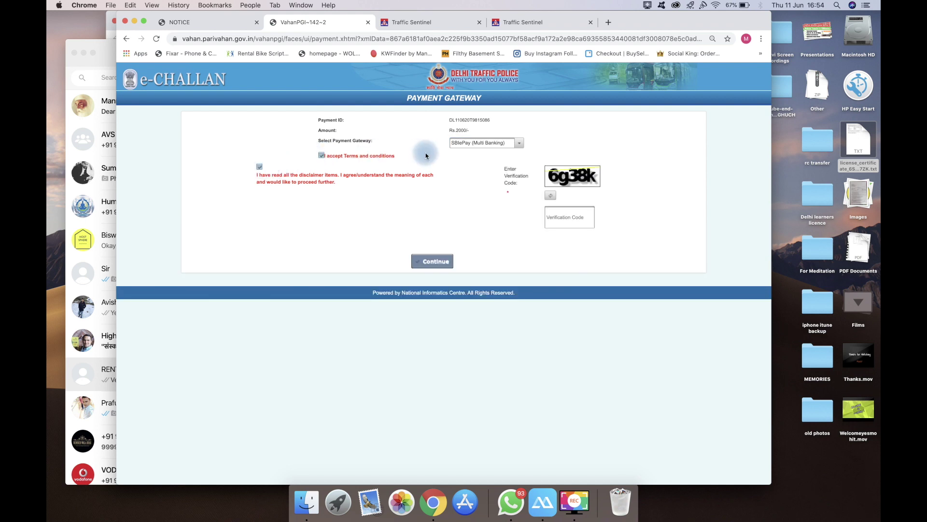
{"action": "left_click", "coordinate": [472, 143]}
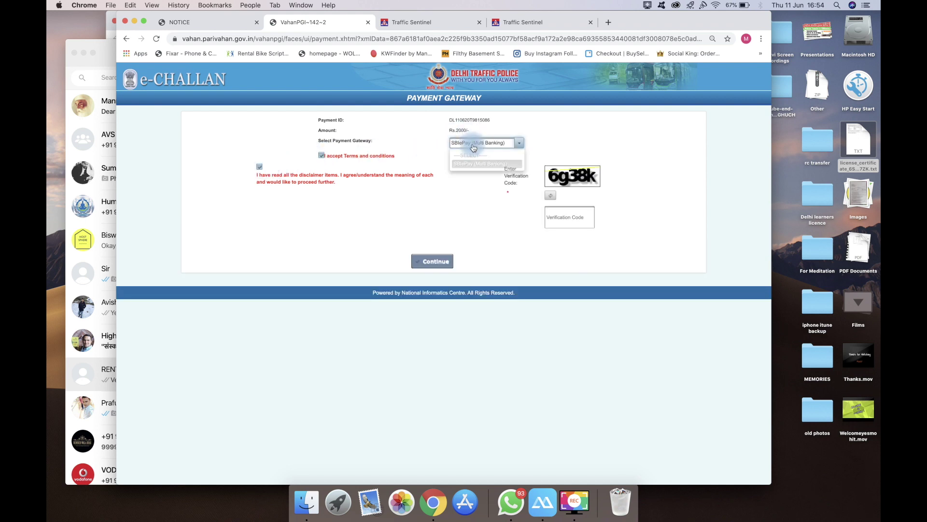
{"action": "left_click", "coordinate": [474, 148]}
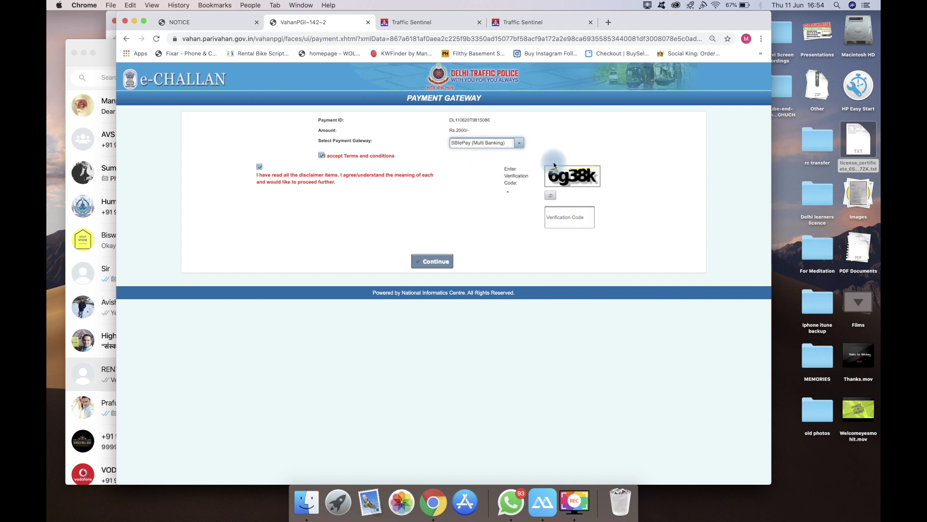
{"action": "left_click", "coordinate": [557, 217]}
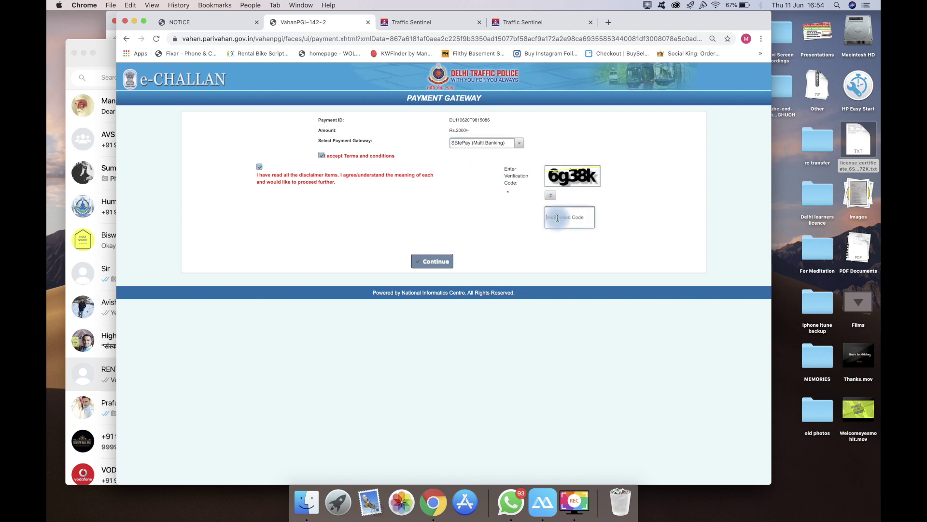
{"action": "type", "text": "6g38k"}
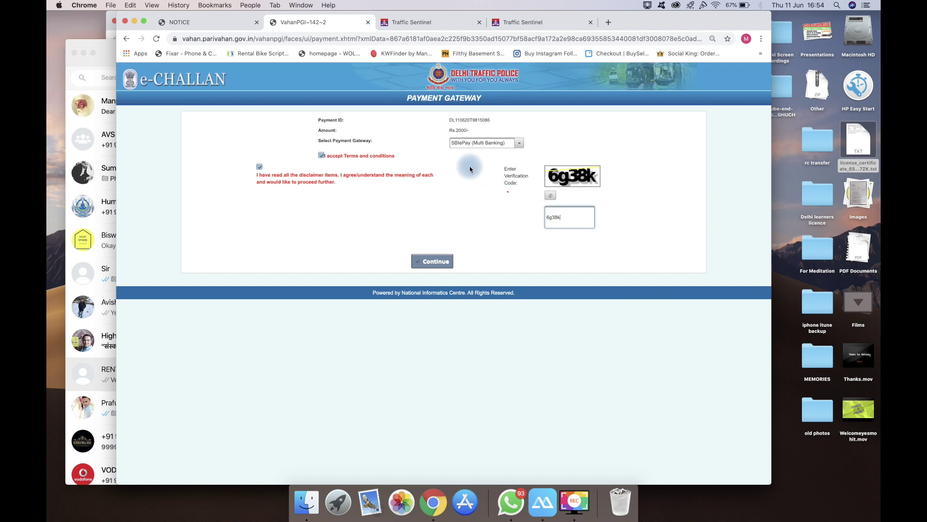
Step: Recheck the terms and disclaimer boxes with SBIePay (Multi Banking) still selected
{"action": "left_click", "coordinate": [321, 155]}
{"action": "left_click", "coordinate": [260, 166]}
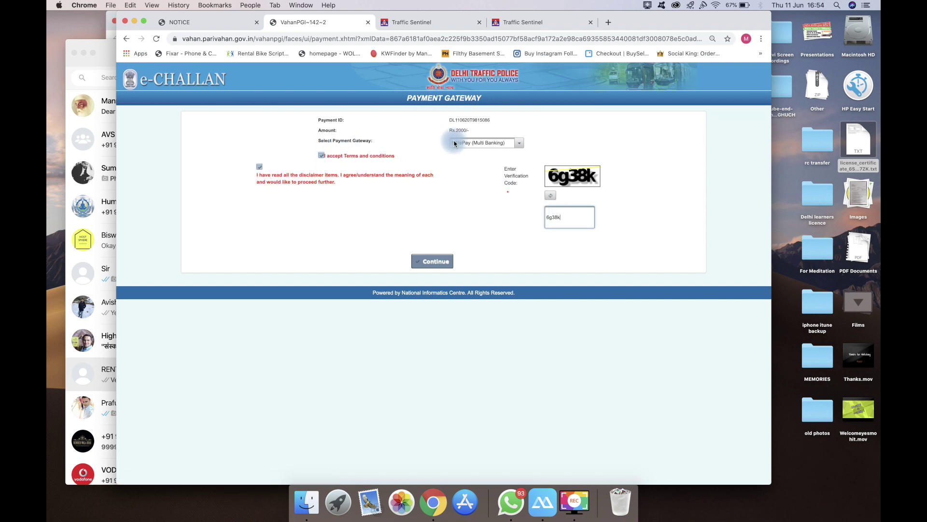
{"action": "left_click", "coordinate": [488, 148]}
{"action": "left_click", "coordinate": [487, 154]}
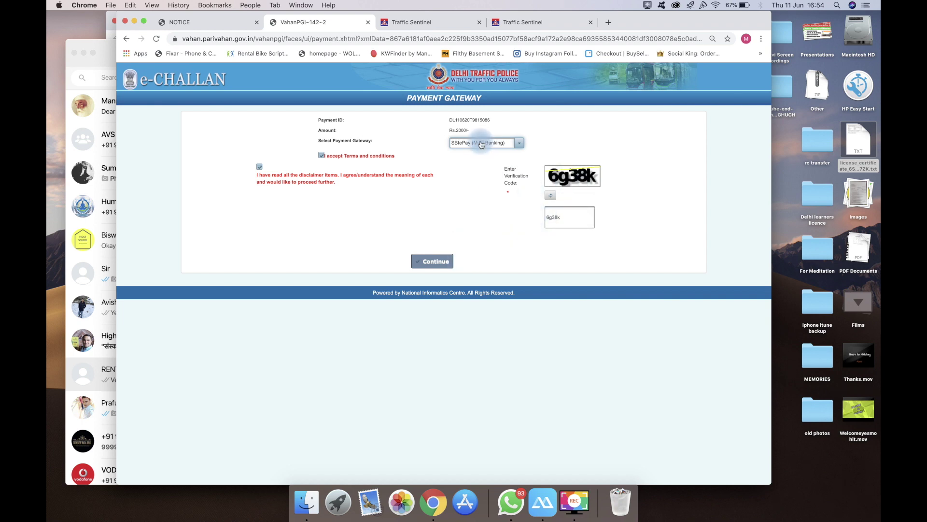
{"action": "left_click", "coordinate": [321, 155]}
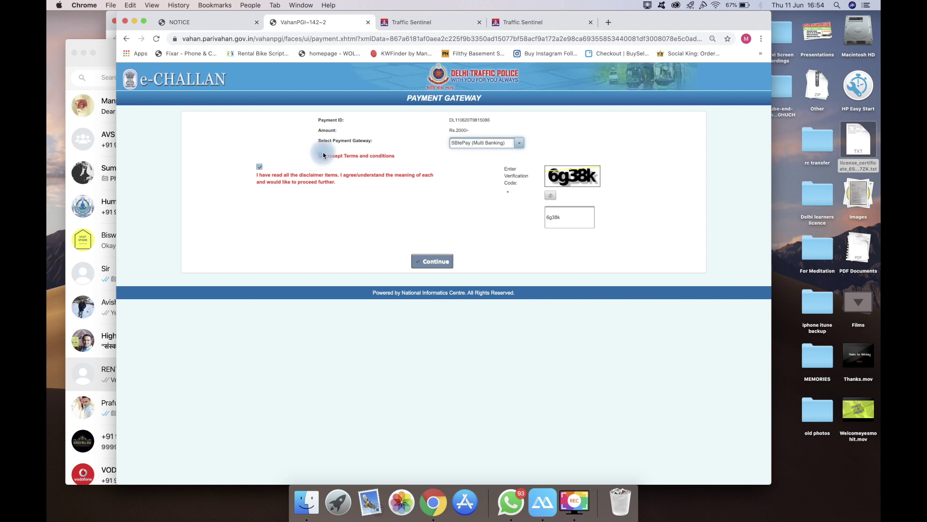
{"action": "left_click", "coordinate": [321, 155]}
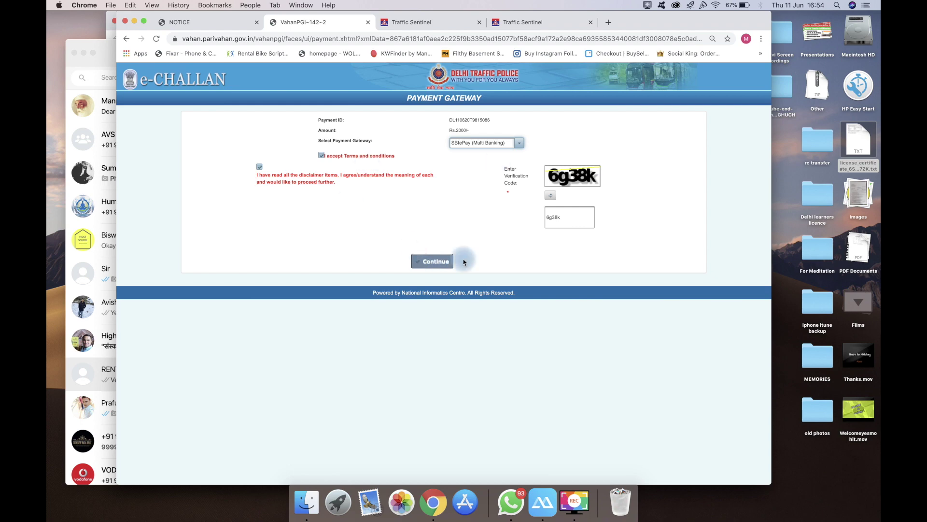
Step: Proceed to SBIePay and settle on the Internet Banking payment option
{"action": "left_click", "coordinate": [430, 261]}
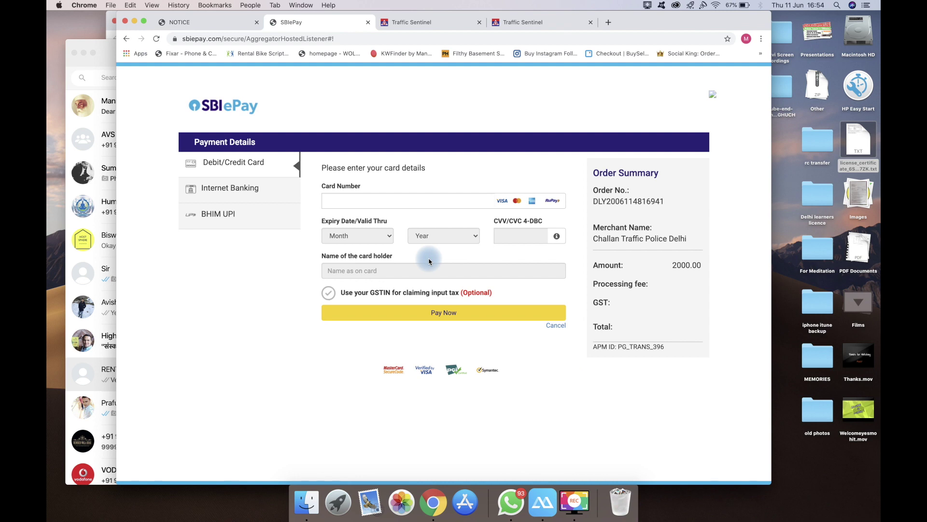
{"action": "left_click", "coordinate": [238, 191]}
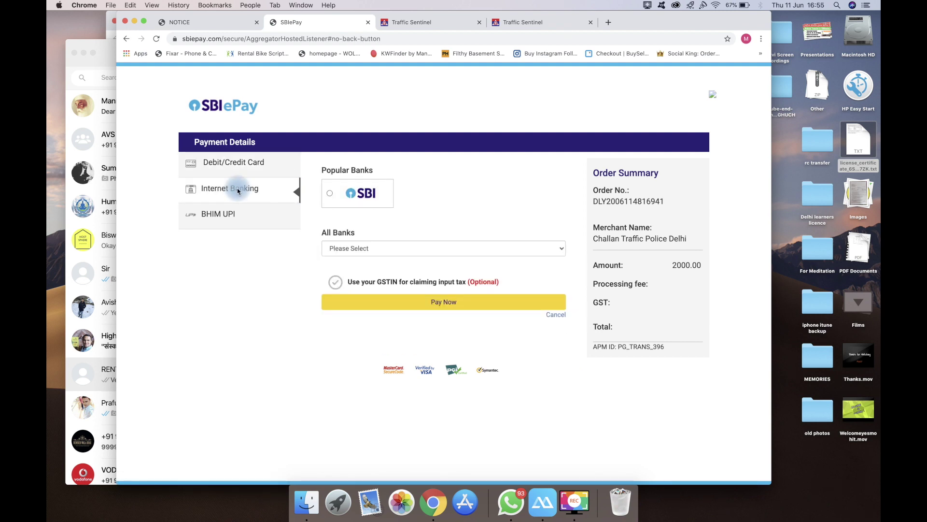
{"action": "left_click", "coordinate": [210, 161]}
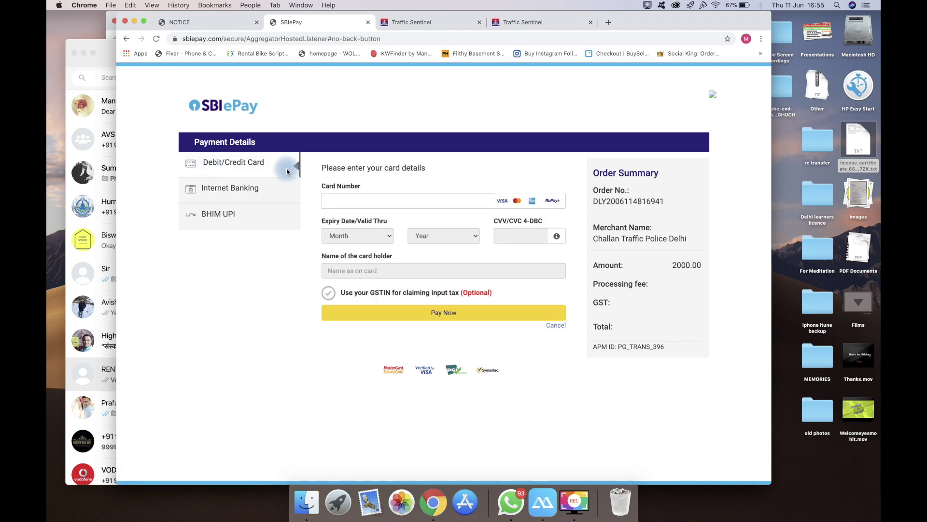
{"action": "left_click", "coordinate": [248, 192]}
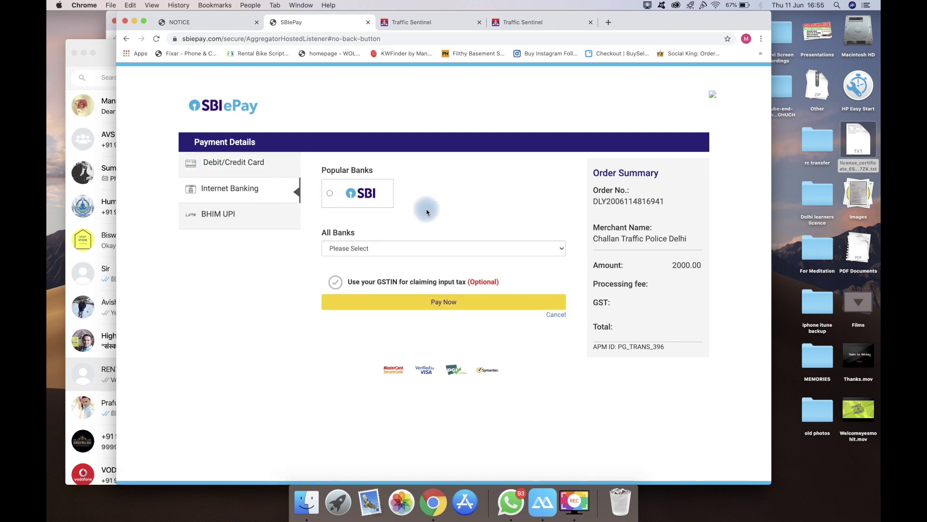
{"action": "left_click", "coordinate": [240, 220]}
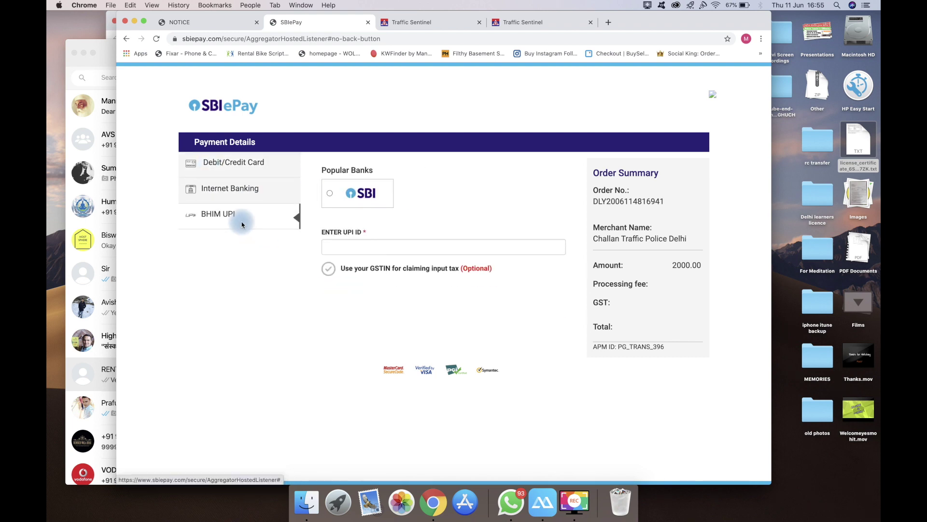
{"action": "left_click", "coordinate": [237, 191]}
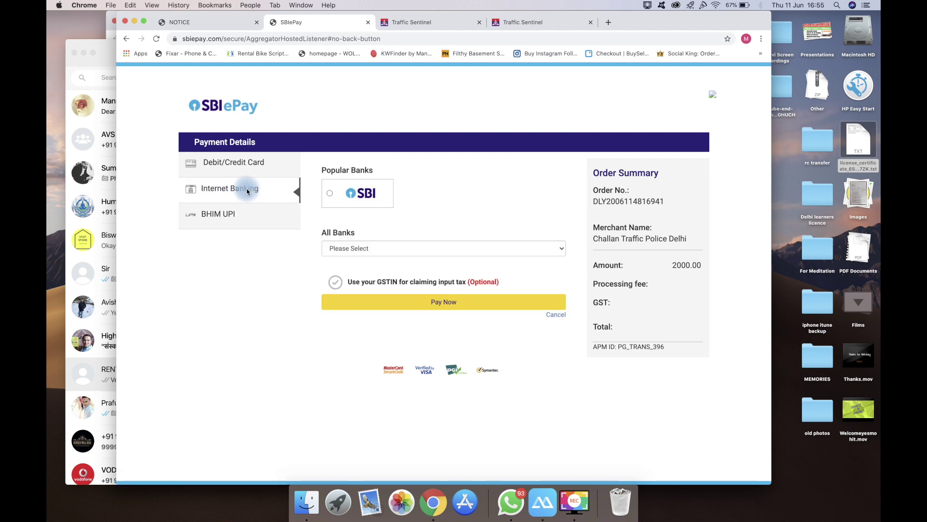
{"action": "left_click", "coordinate": [232, 162]}
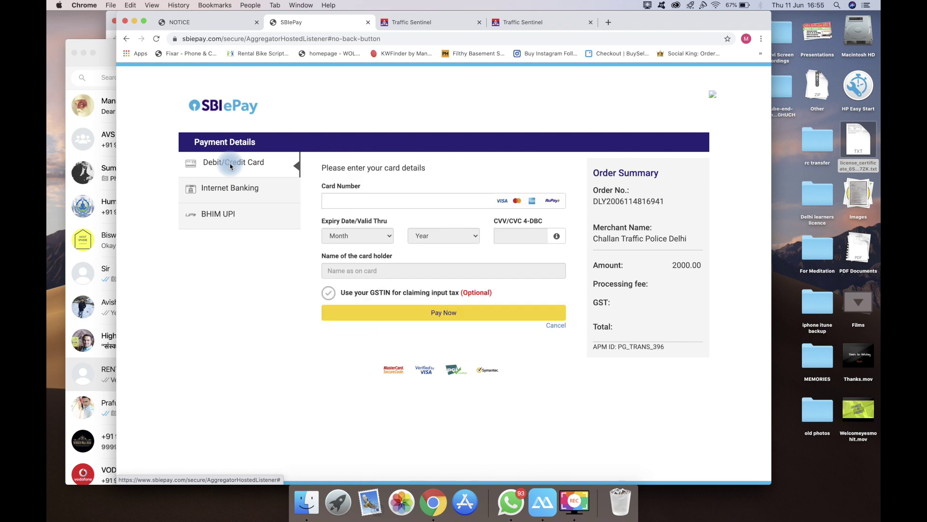
{"action": "left_click", "coordinate": [233, 189]}
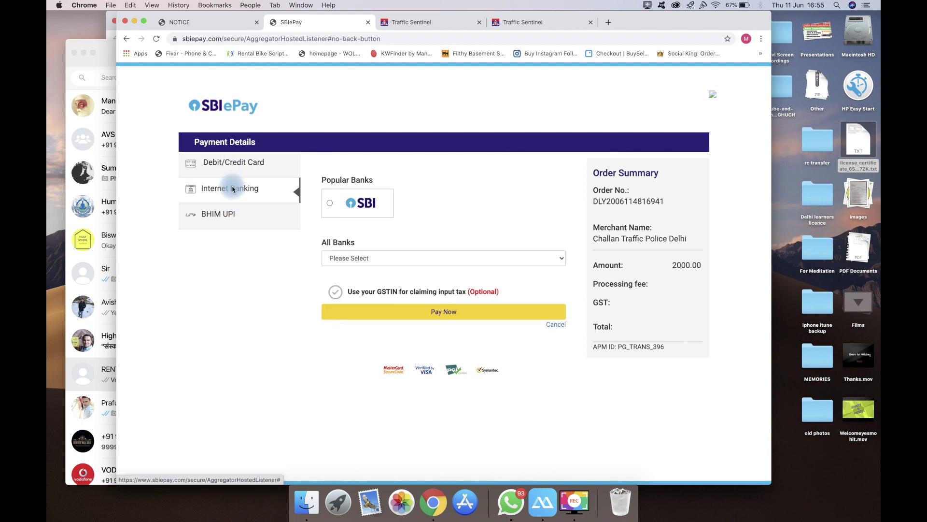
{"action": "left_click", "coordinate": [233, 215]}
{"action": "left_click", "coordinate": [232, 199]}
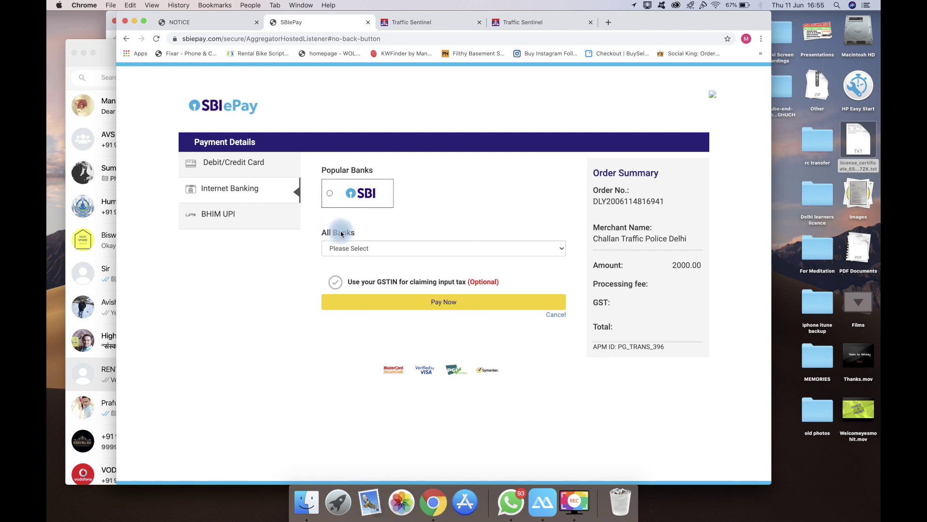
Step: Select State Bank of India via the SBI popular bank and the All Banks list
{"action": "left_click", "coordinate": [352, 248]}
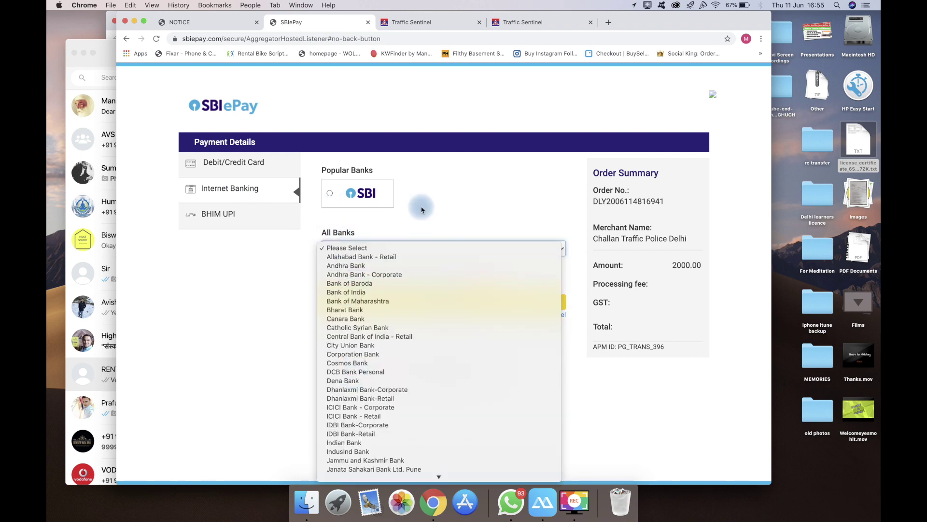
{"action": "left_click", "coordinate": [420, 205]}
{"action": "left_click", "coordinate": [334, 193]}
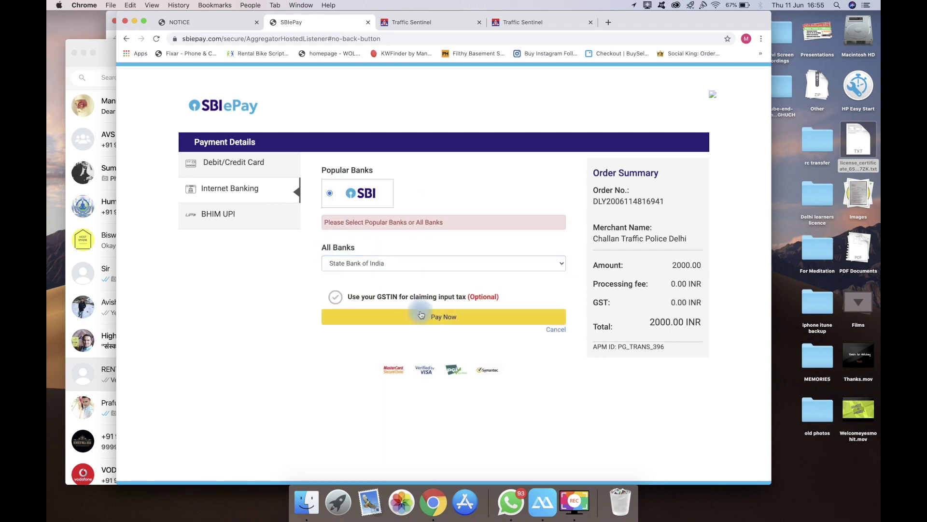
{"action": "left_click", "coordinate": [367, 263]}
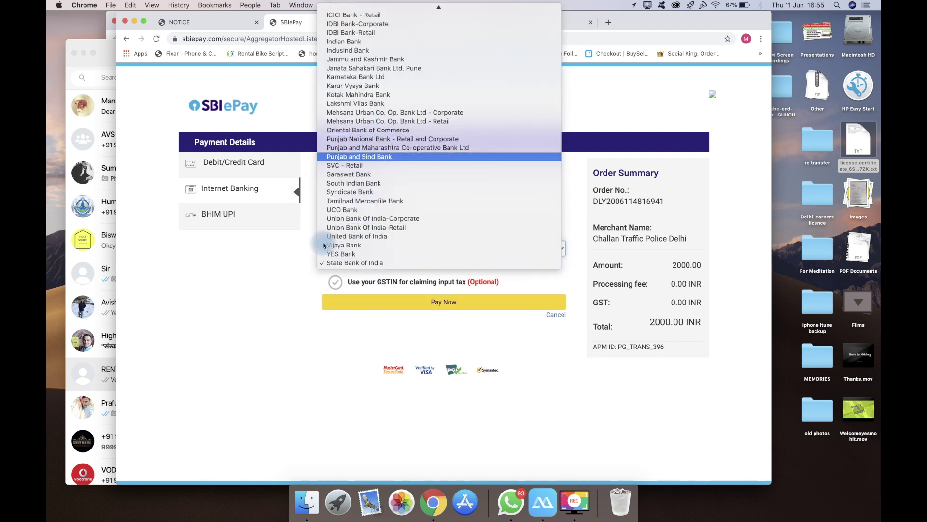
{"action": "left_click", "coordinate": [309, 261]}
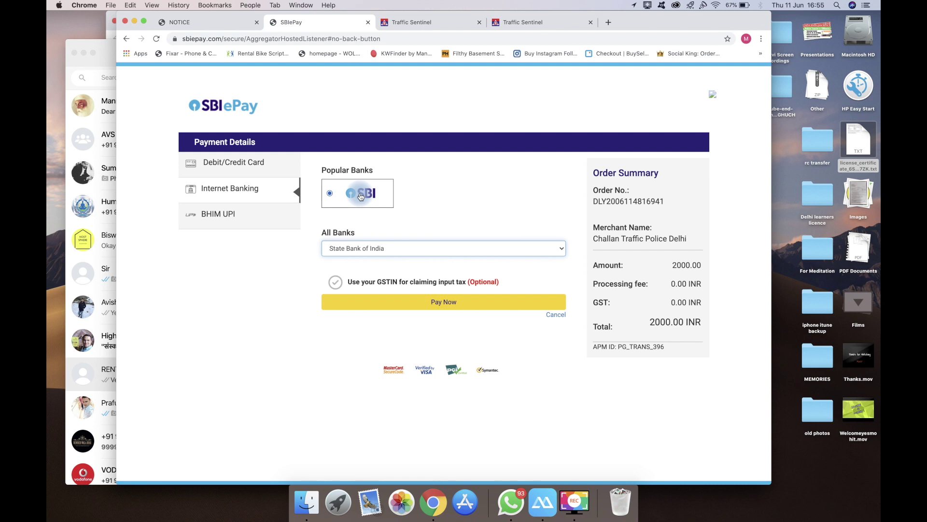
Step: Proceed to pay through SBI and reach the OnlineSBI login page
{"action": "left_click", "coordinate": [417, 301]}
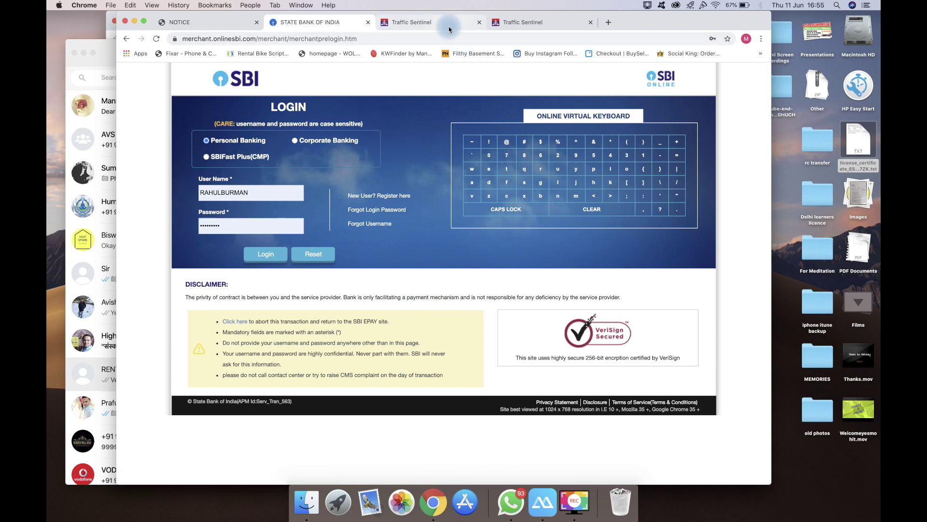
{"action": "left_click", "coordinate": [471, 22]}
{"action": "left_click", "coordinate": [530, 23]}
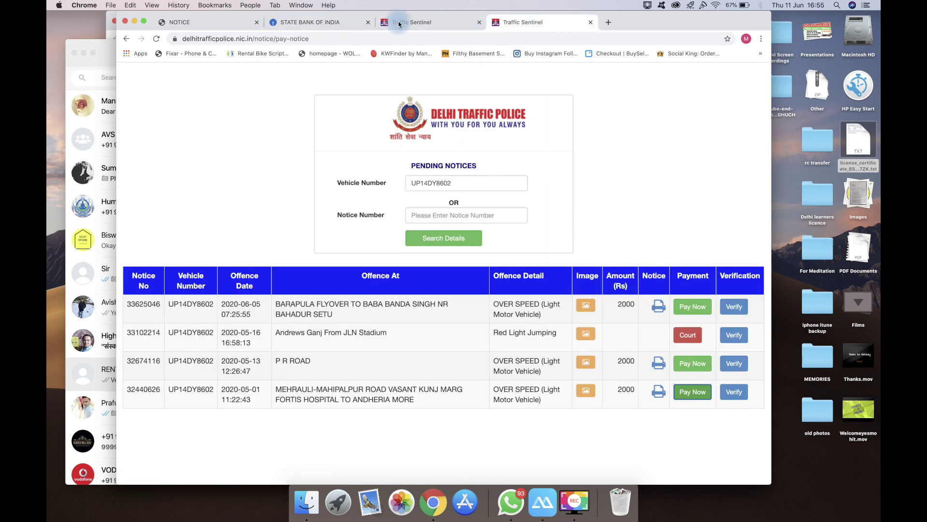
{"action": "left_click", "coordinate": [317, 23]}
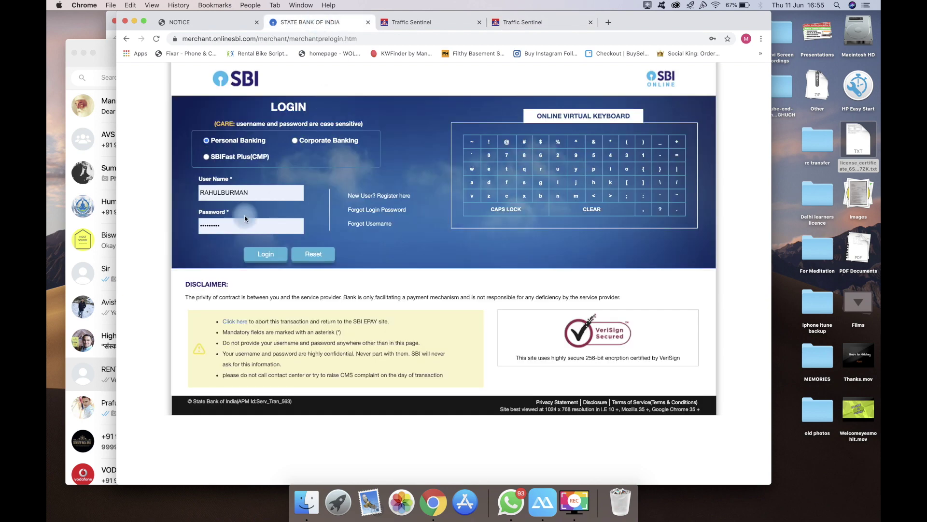
Step: Log in to OnlineSBI and confirm the 2000 debit from the savings account
{"action": "left_click", "coordinate": [265, 254]}
{"action": "left_click", "coordinate": [414, 364]}
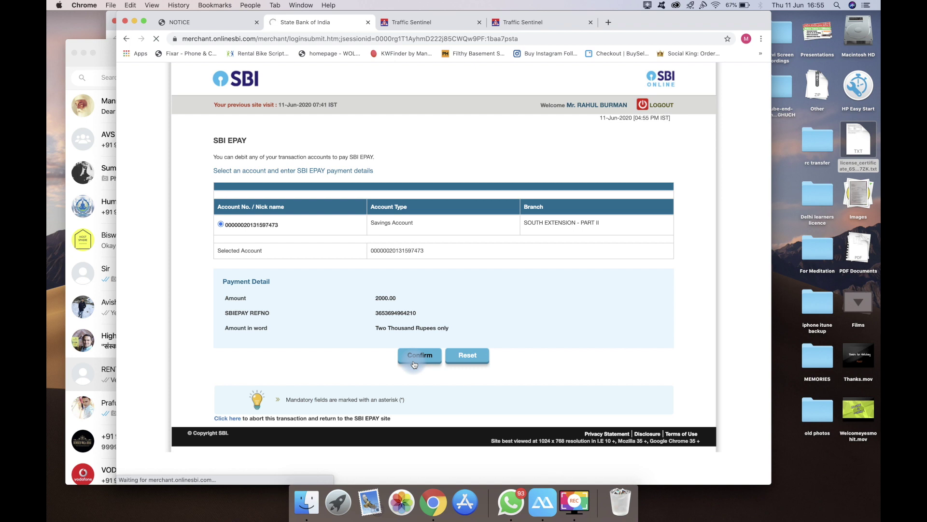
{"action": "left_click", "coordinate": [415, 381]}
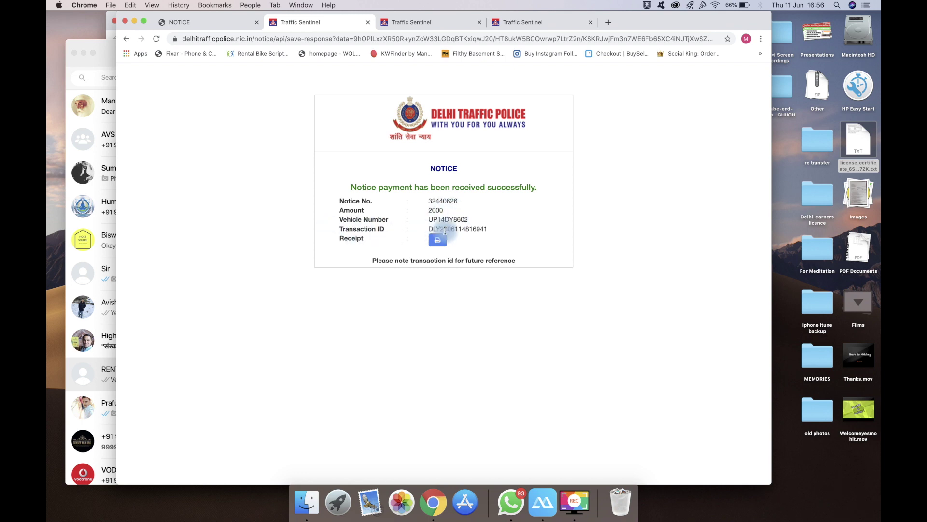
Step: Screenshot the payment success notice, then open the compounding receipt and cancel printing
{"action": "key", "text": "super+shift+4"}
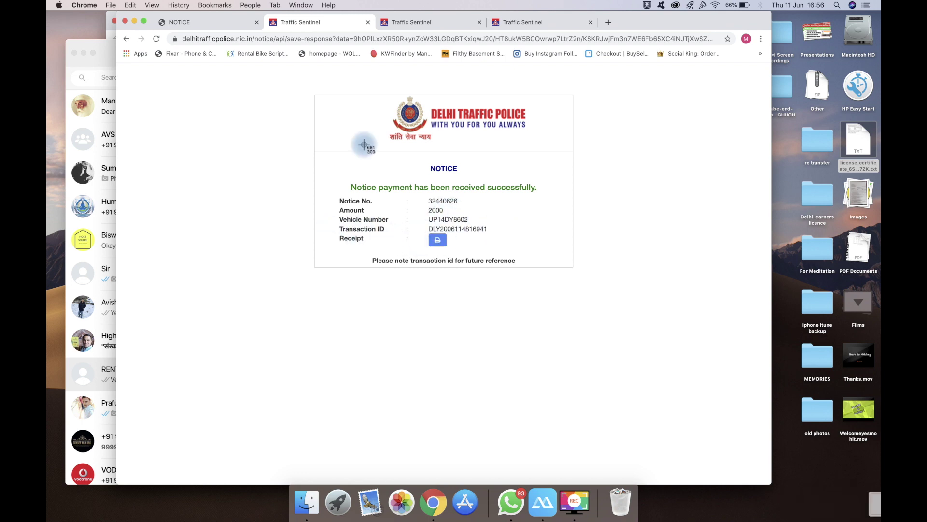
{"action": "left_click_drag", "start_coordinate": [305, 85], "coordinate": [582, 279]}
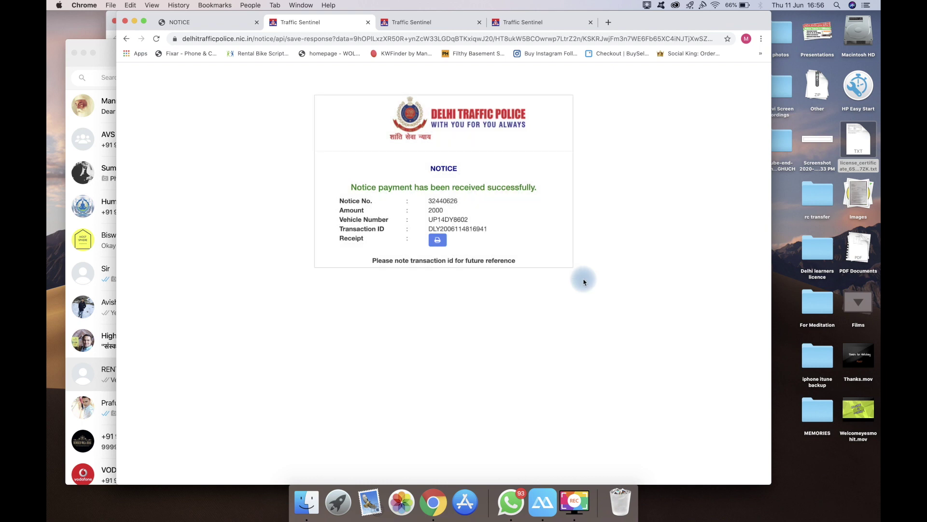
{"action": "left_click", "coordinate": [438, 240]}
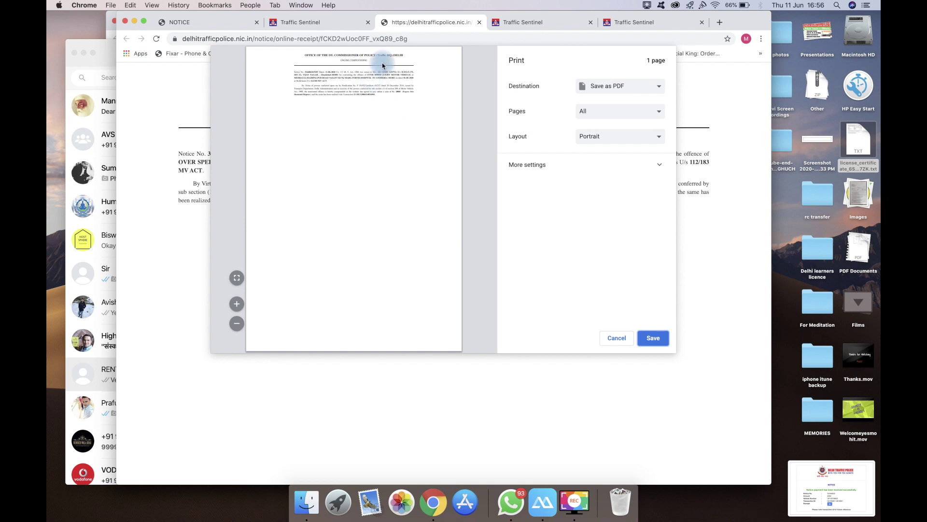
{"action": "left_click", "coordinate": [614, 342]}
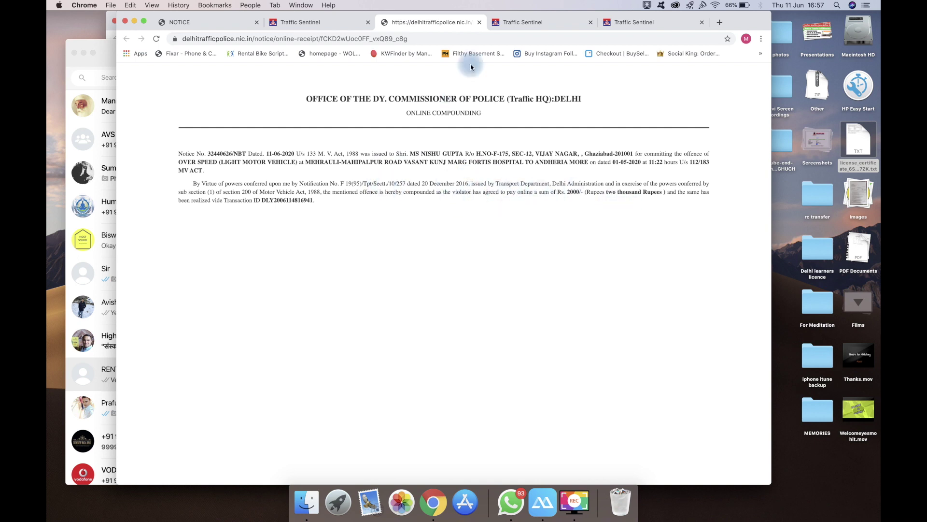
Step: Close the compounding receipt tab and return to the payment success notice
{"action": "left_click", "coordinate": [644, 28]}
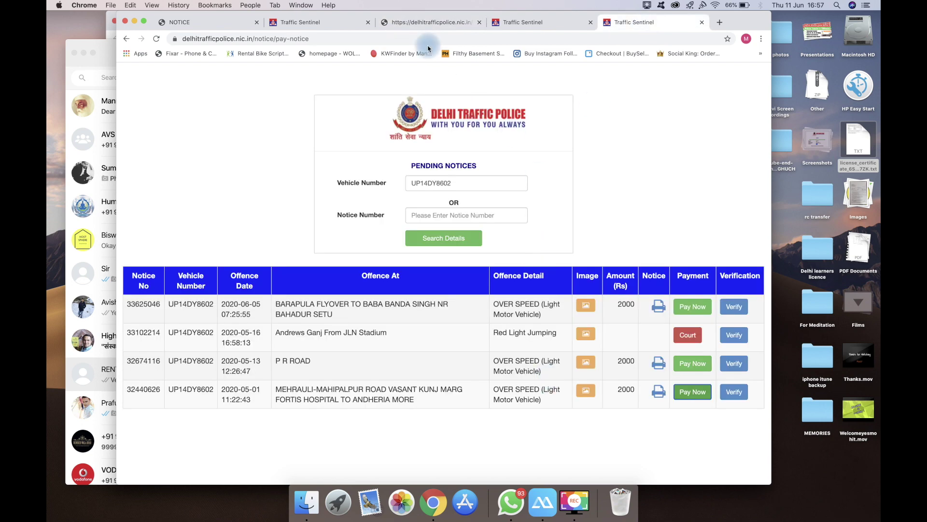
{"action": "left_click", "coordinate": [418, 22]}
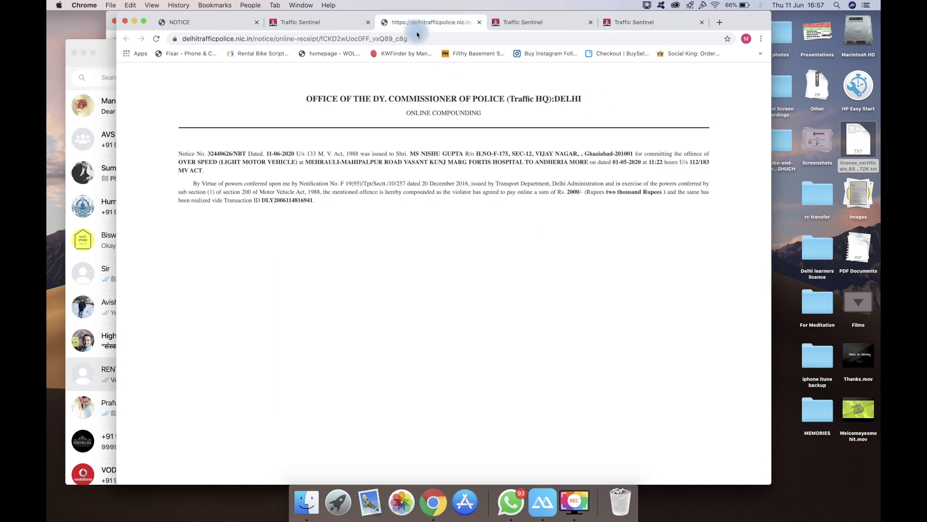
{"action": "left_click", "coordinate": [298, 24]}
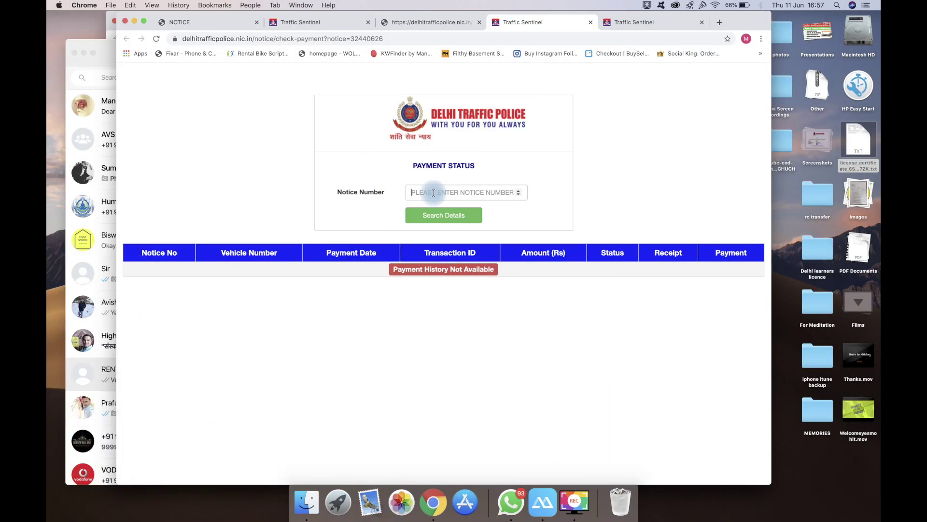
{"action": "left_click", "coordinate": [433, 193]}
{"action": "left_click", "coordinate": [424, 22]}
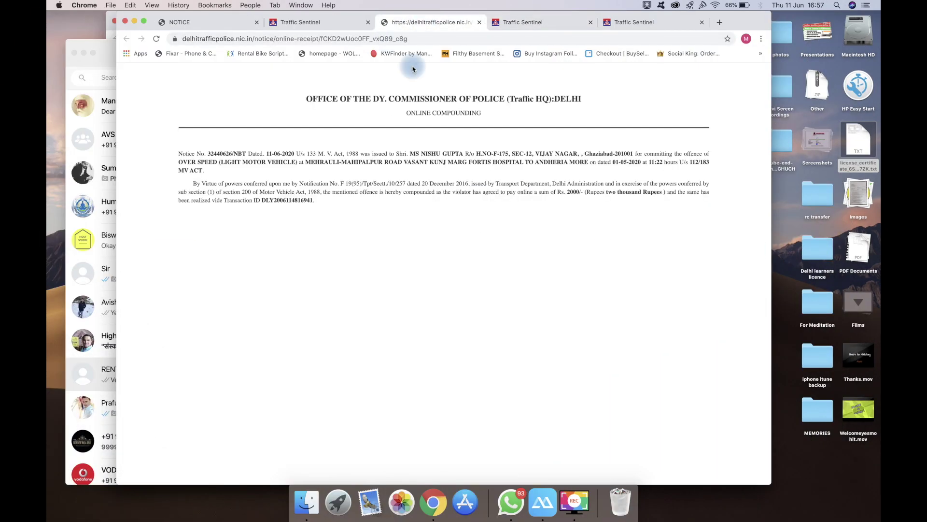
{"action": "left_click", "coordinate": [479, 23]}
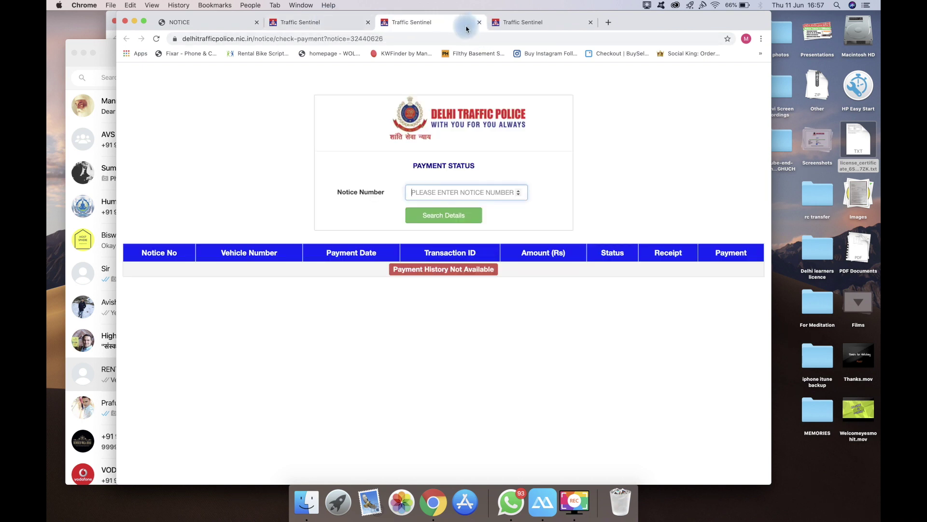
{"action": "left_click", "coordinate": [309, 23]}
Step: Copy the notice number into Payment Status and search its payment record
{"action": "left_click", "coordinate": [433, 200]}
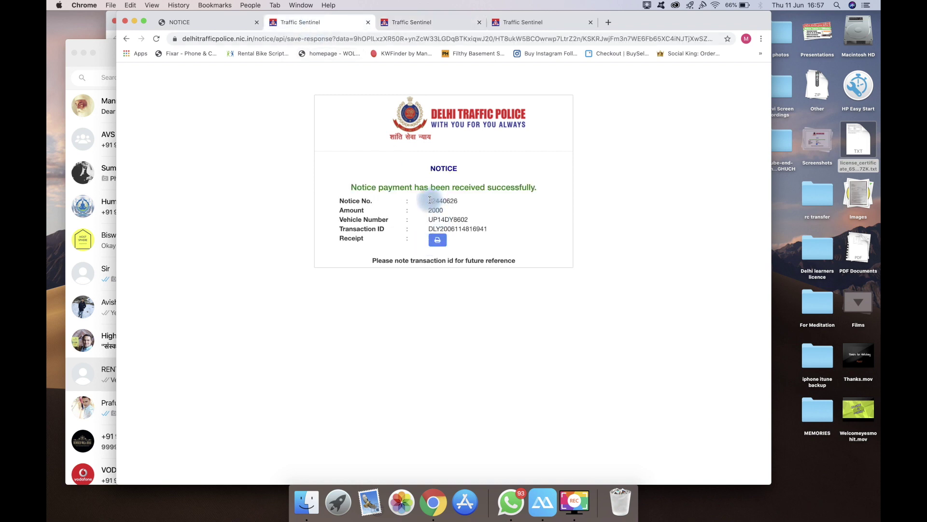
{"action": "left_click_drag", "start_coordinate": [430, 199], "coordinate": [458, 200]}
{"action": "mouse_move", "coordinate": [440, 202]}
{"action": "left_mouse_down"}
{"action": "mouse_move", "coordinate": [455, 201]}
{"action": "mouse_move", "coordinate": [427, 211]}
{"action": "mouse_move", "coordinate": [449, 199]}
{"action": "left_mouse_up"}
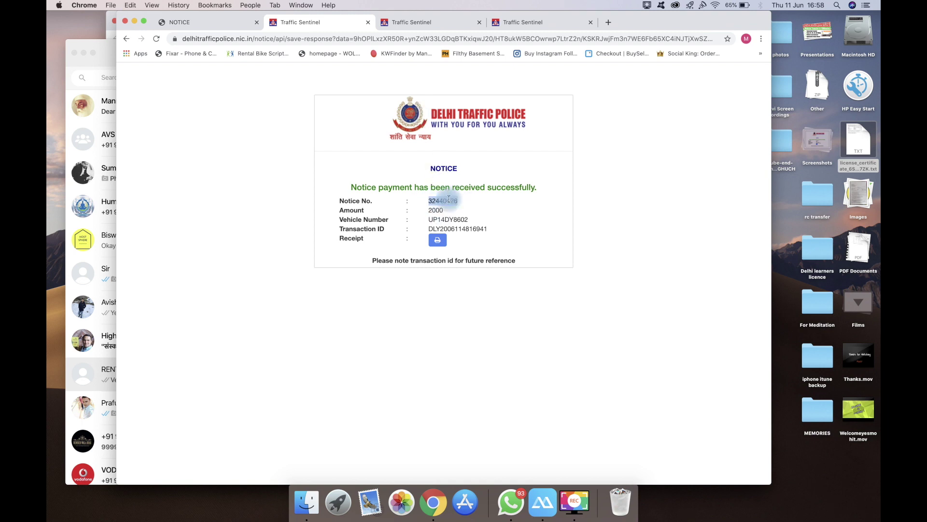
{"action": "left_click", "coordinate": [413, 22]}
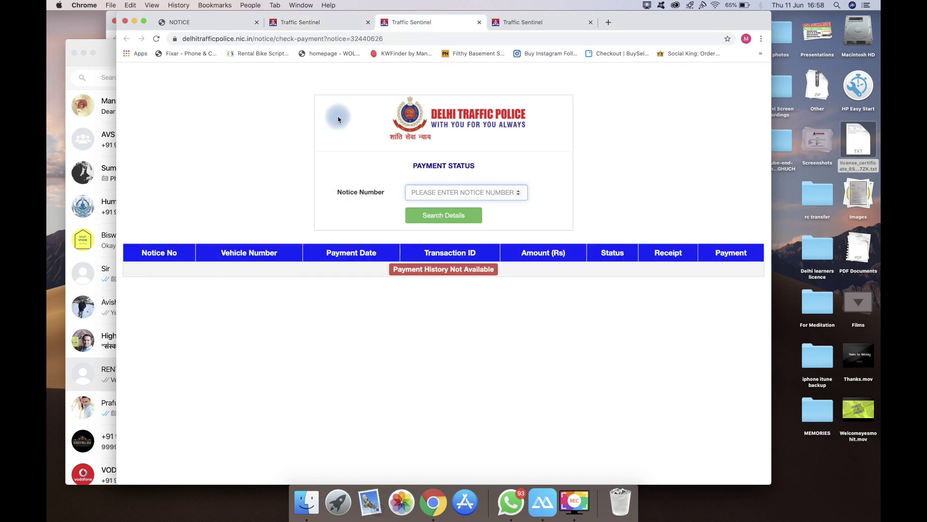
{"action": "left_click", "coordinate": [433, 193]}
{"action": "left_click", "coordinate": [420, 198]}
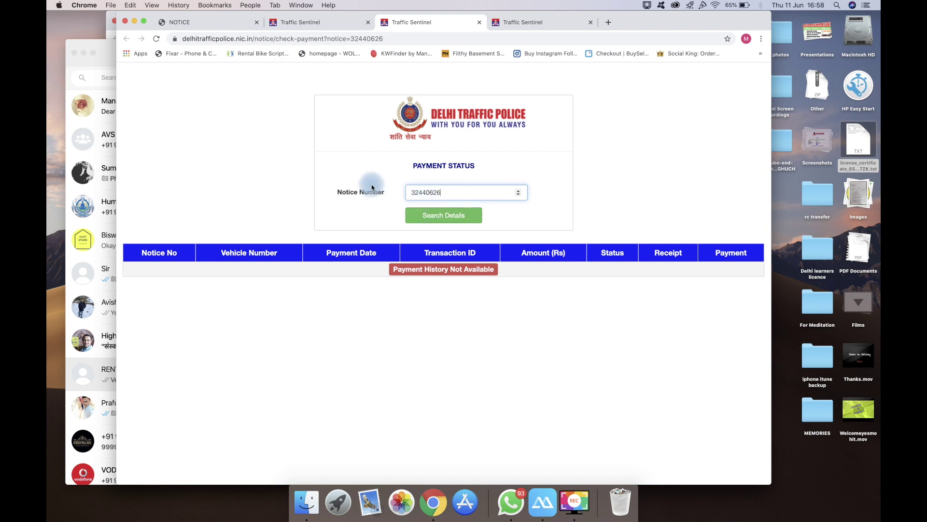
{"action": "left_click", "coordinate": [444, 215]}
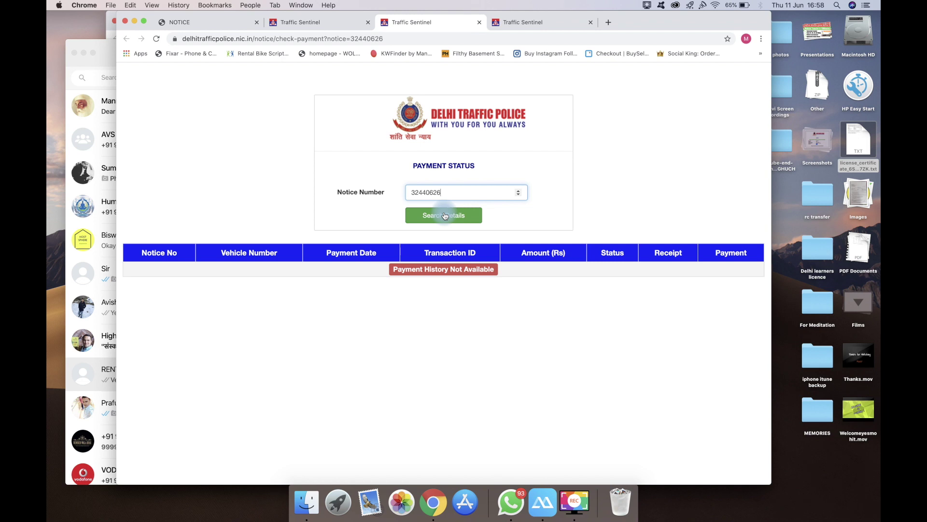
{"action": "left_click", "coordinate": [444, 215]}
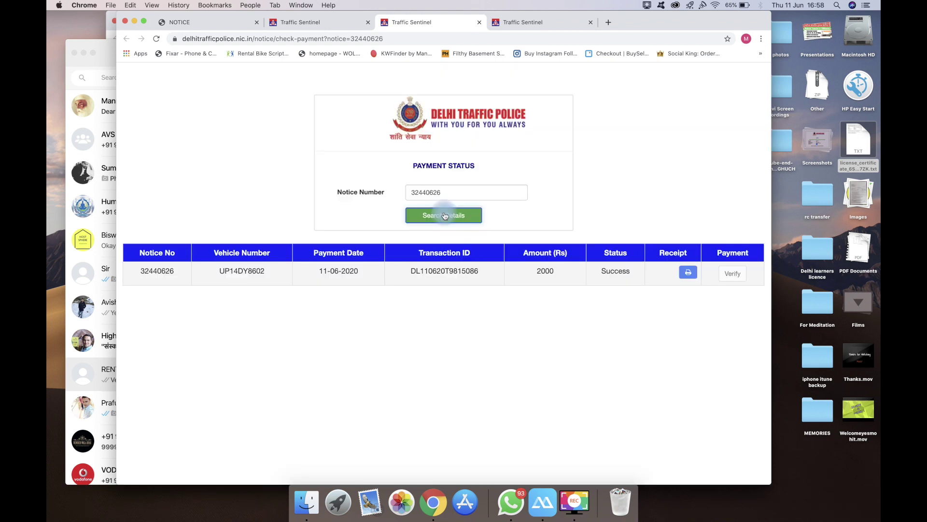